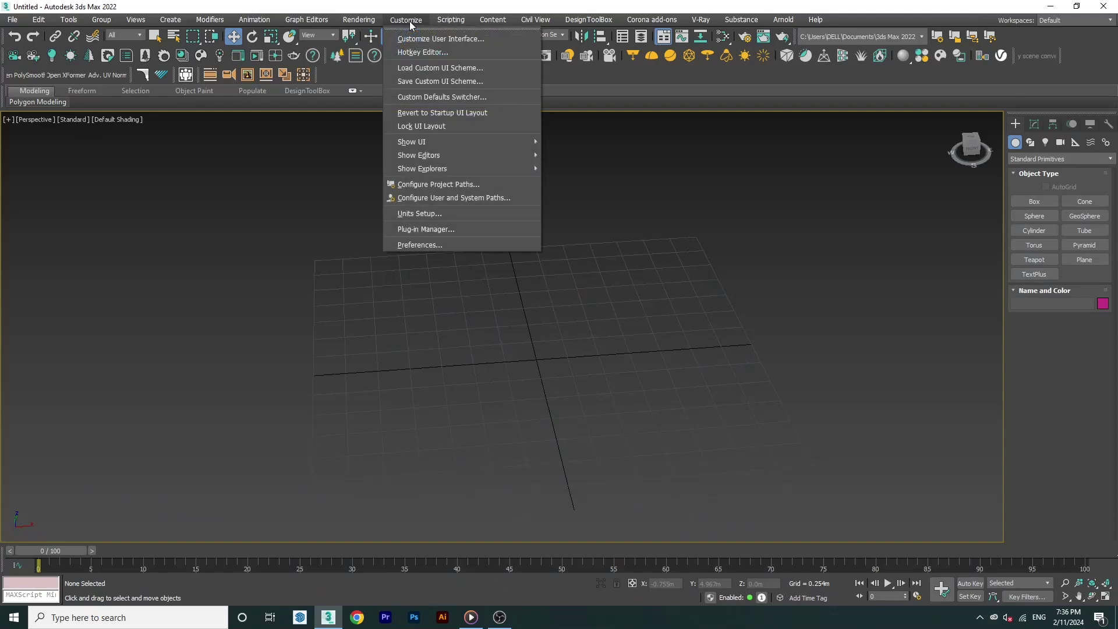
- Switch the display units from metres to US Standard feet with fractional inches
click(421, 215)
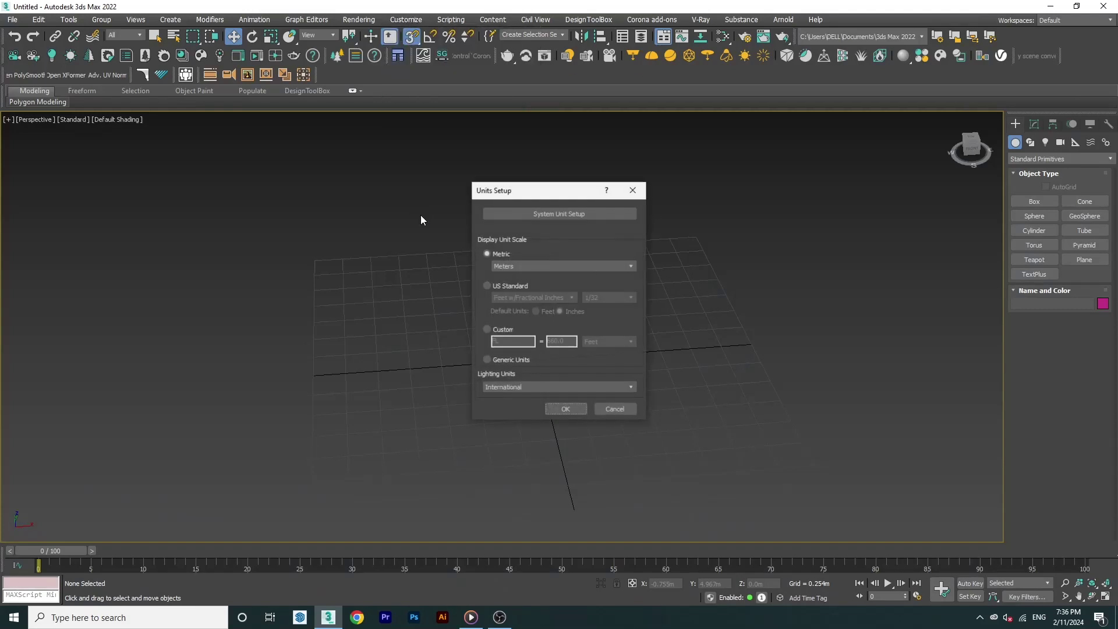
click(488, 287)
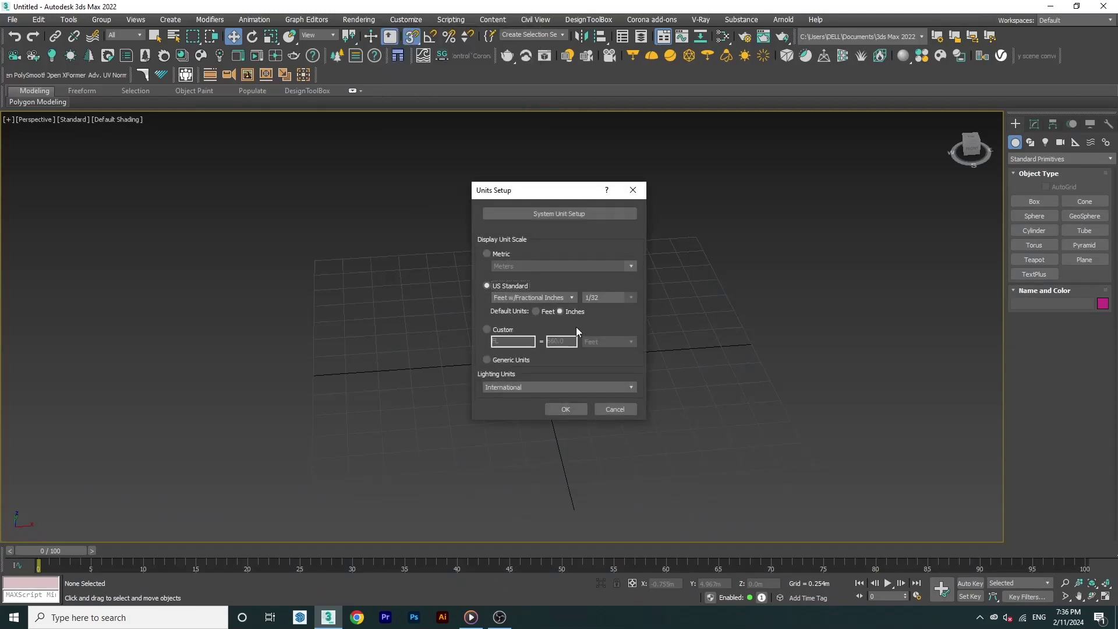
click(565, 409)
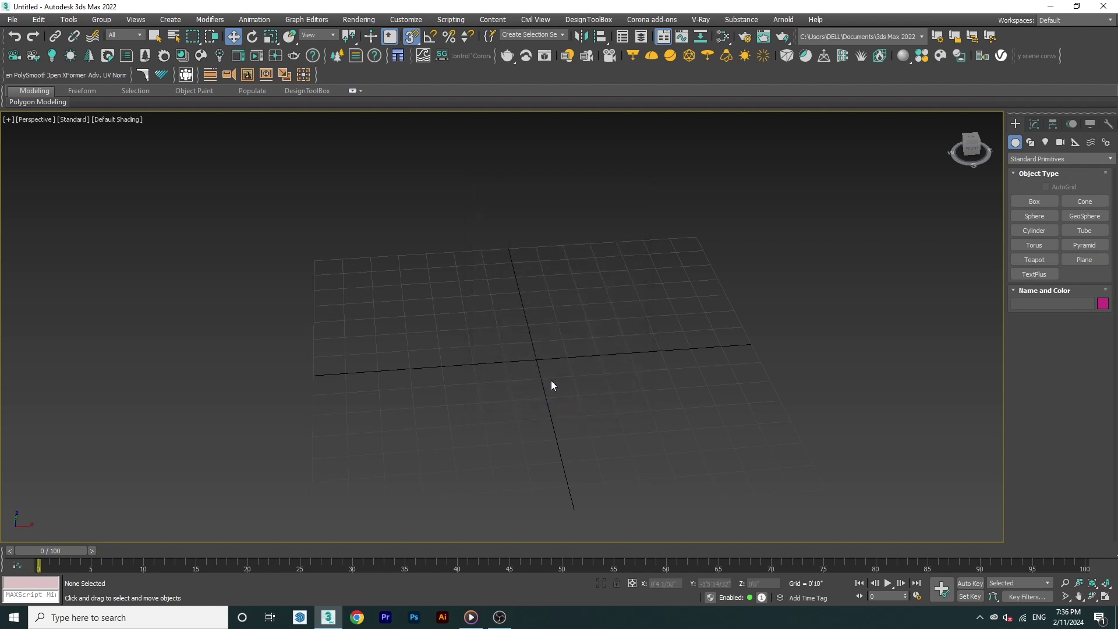
- Drag out a green box, Box001, on the grid in the Perspective viewport
click(1034, 201)
drag(536, 336, 673, 390)
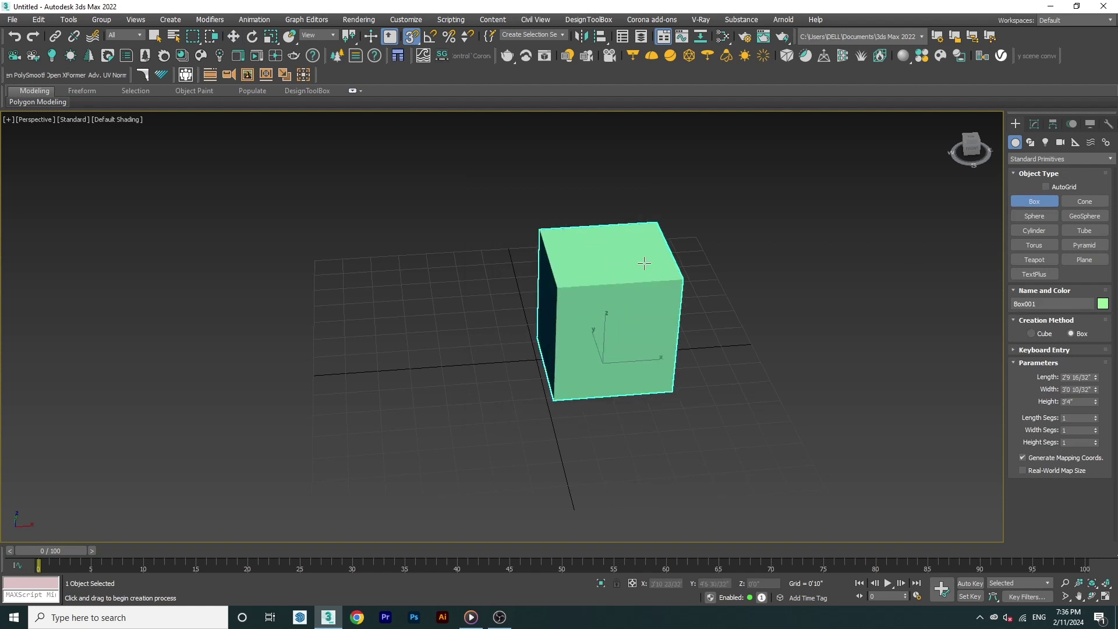
click(644, 263)
key(w)
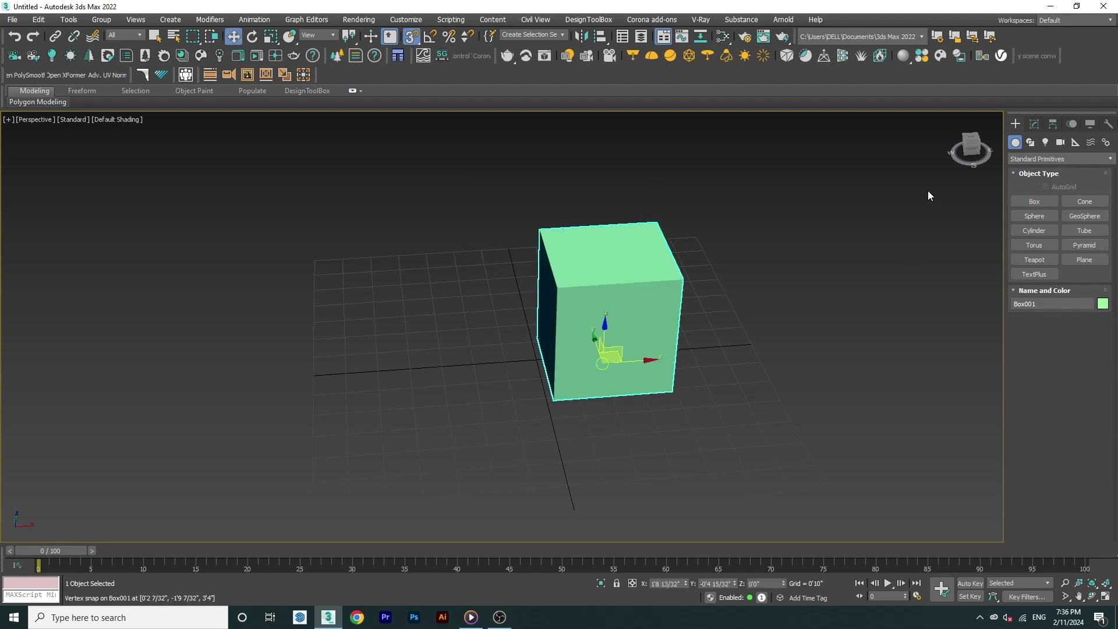
- Set Box001's height to 0'10" so it becomes a low slab
click(1034, 124)
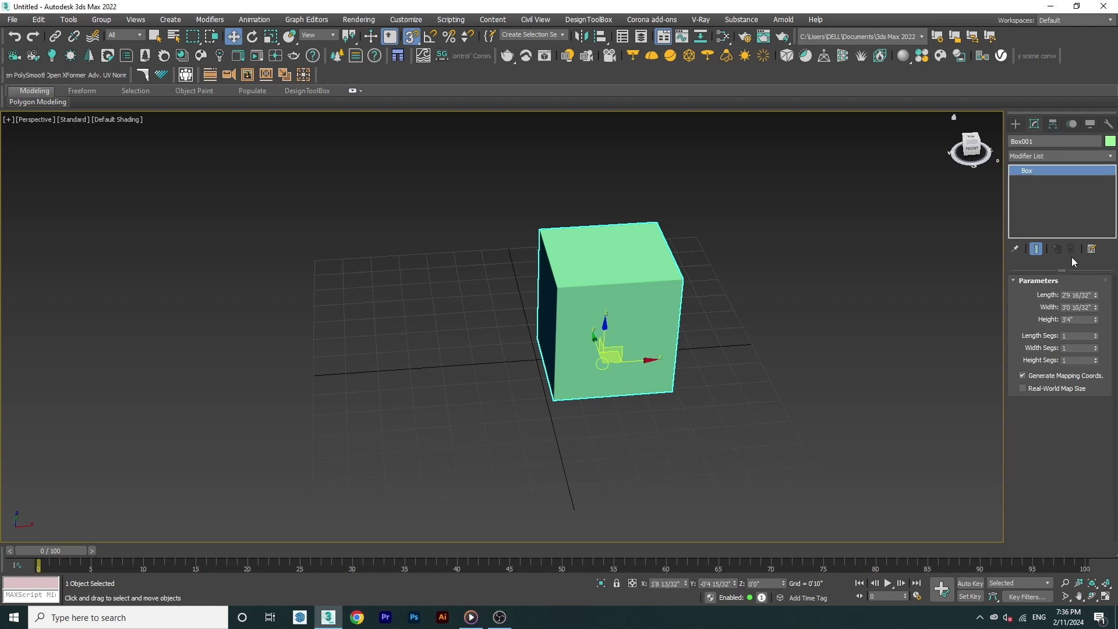
click(1076, 320)
text(10)
key(Return)
- Change the Units Setup default unit from Inches to Feet
click(406, 20)
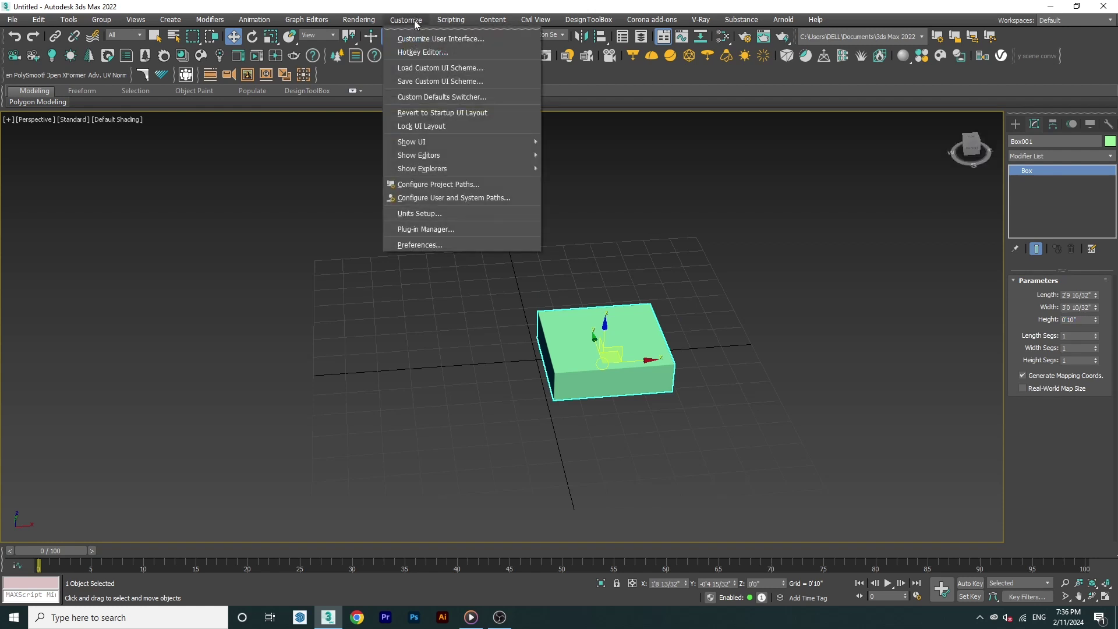
click(425, 214)
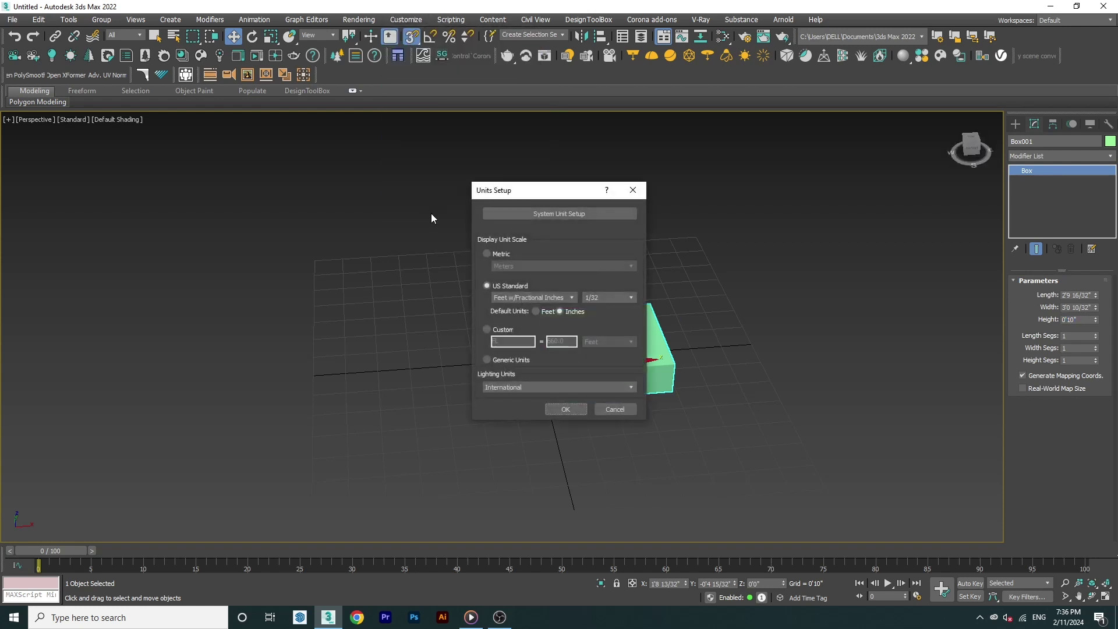
click(547, 314)
click(558, 413)
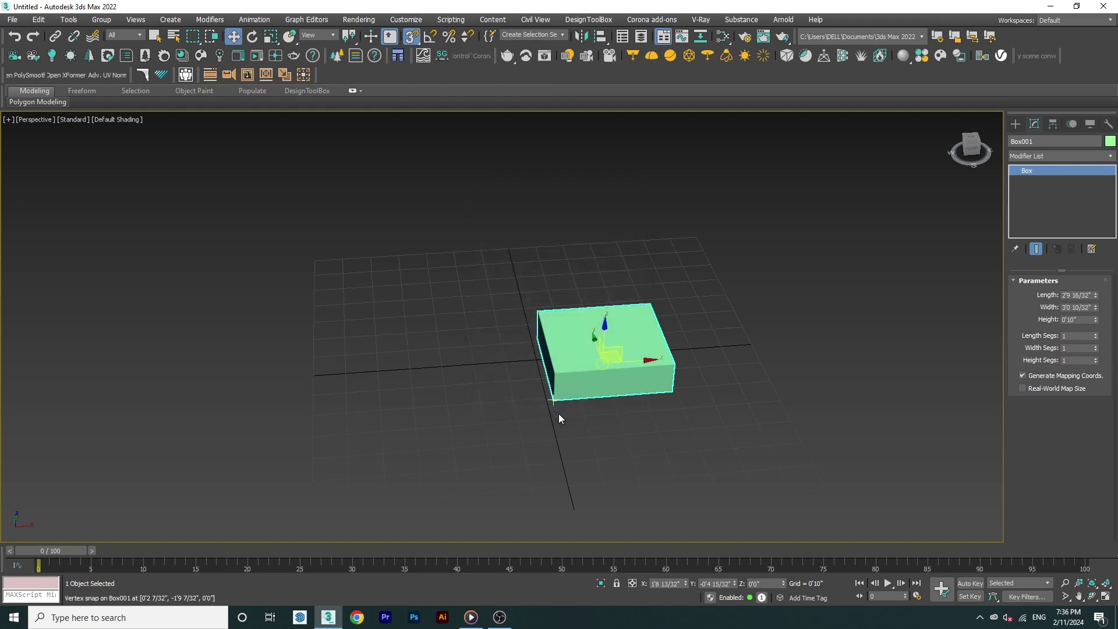
click(1014, 125)
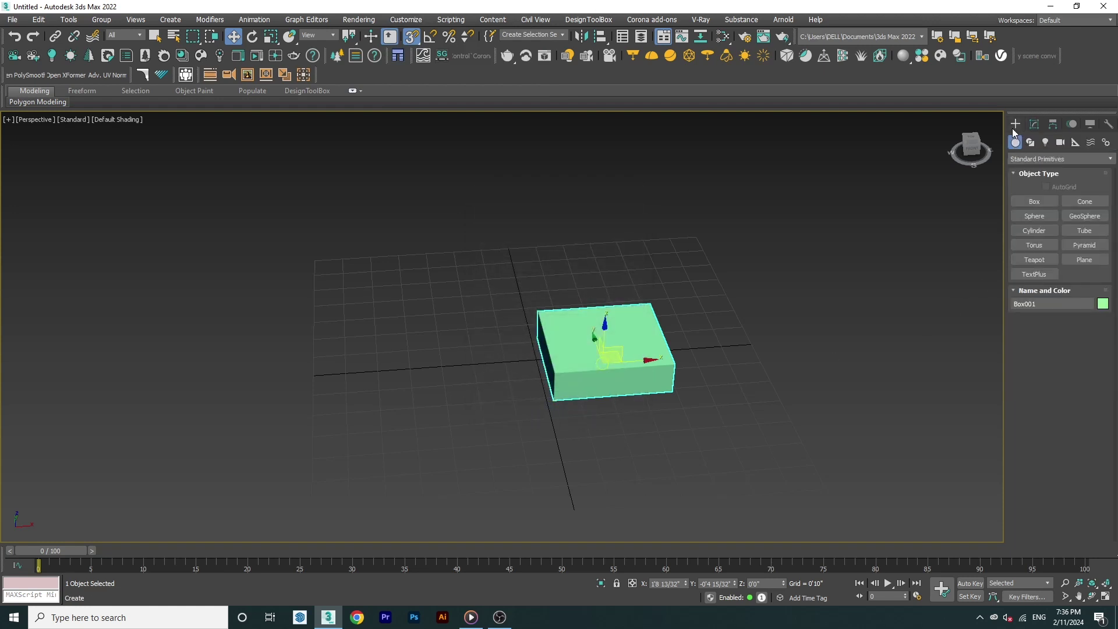
- Draw a second light-blue box, Box002, to the left of the green slab
click(1023, 205)
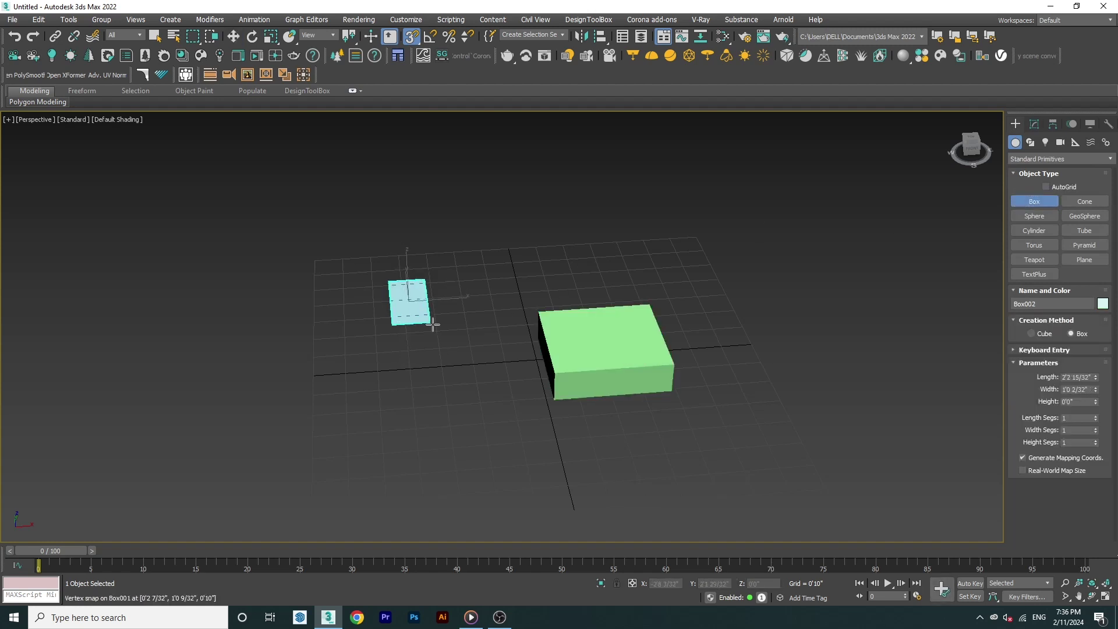
drag(389, 282, 486, 337)
click(467, 218)
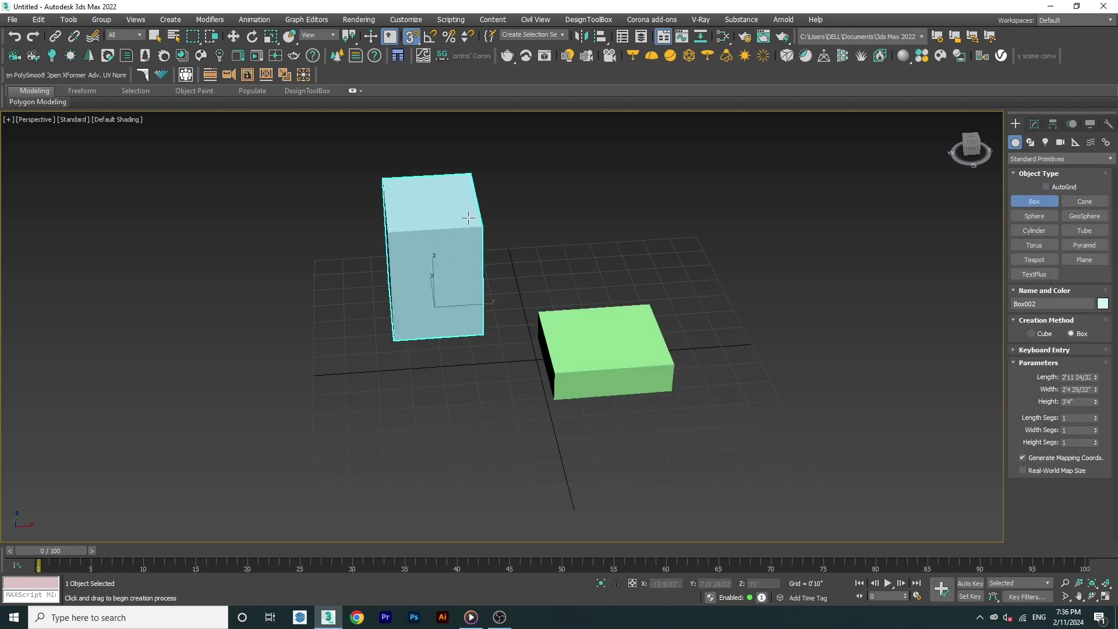
key(w)
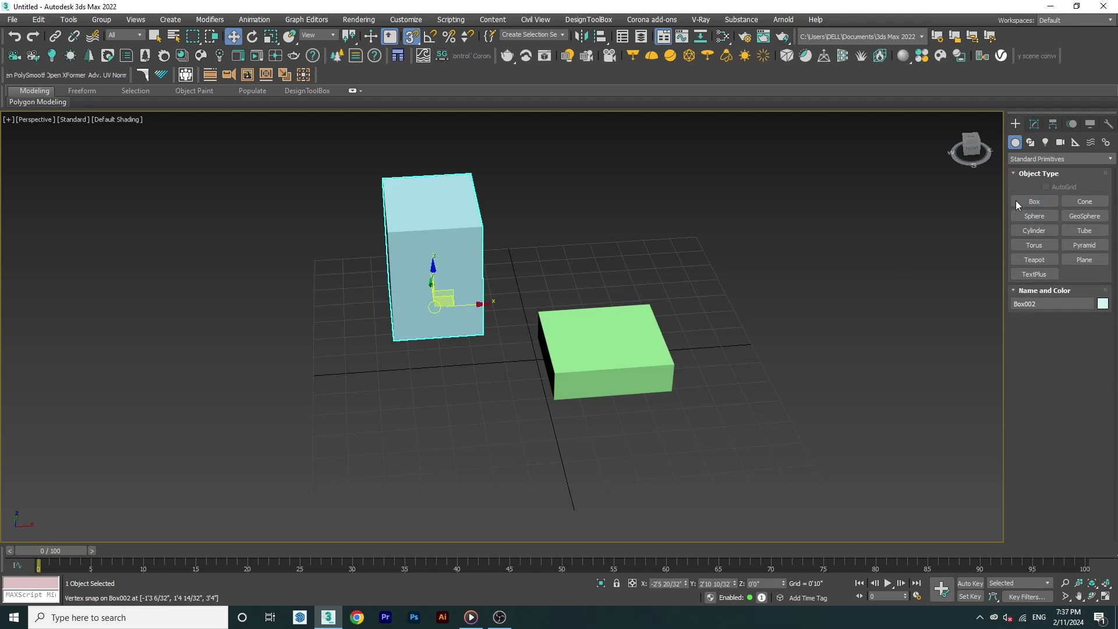
- Set Box002's height to 10'0" and bring up the Helpers object types
click(1033, 124)
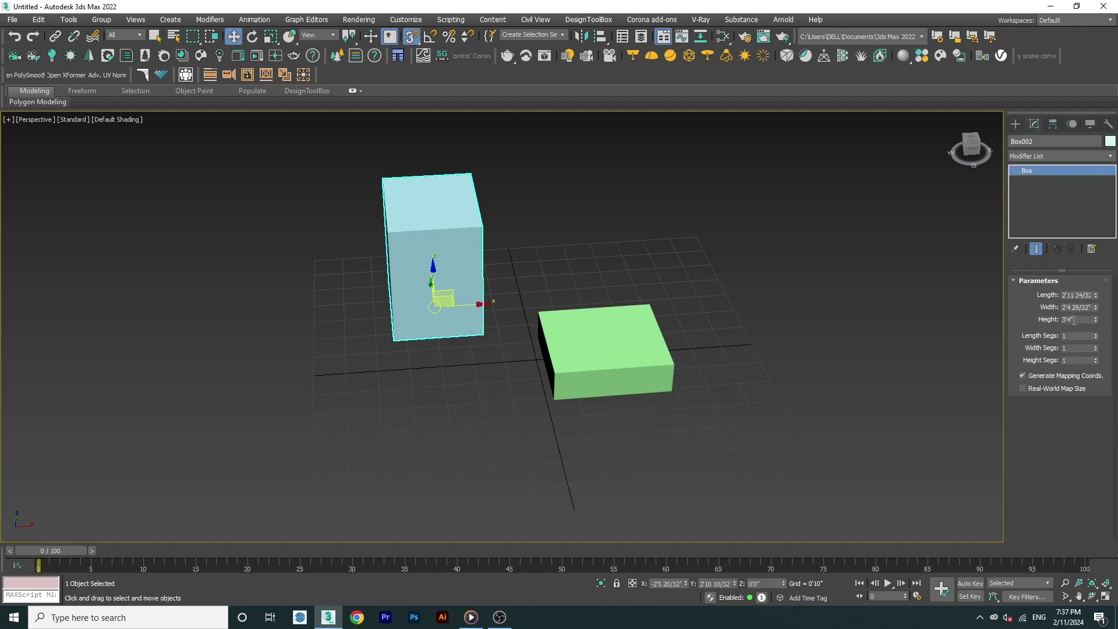
click(1076, 319)
key(Return)
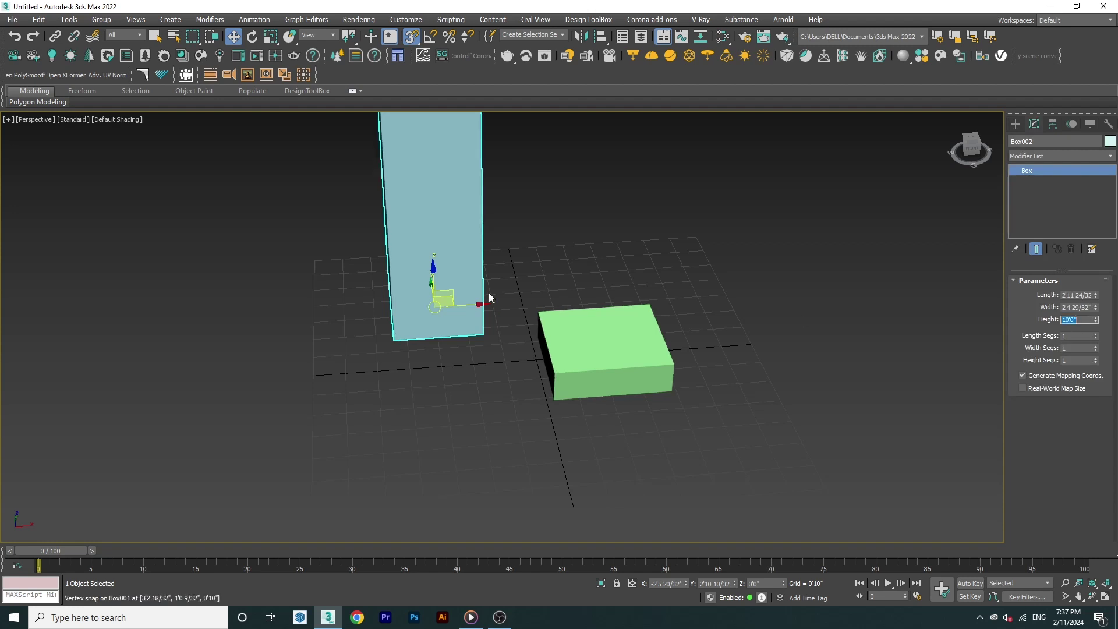
scroll(488, 293, down, 5)
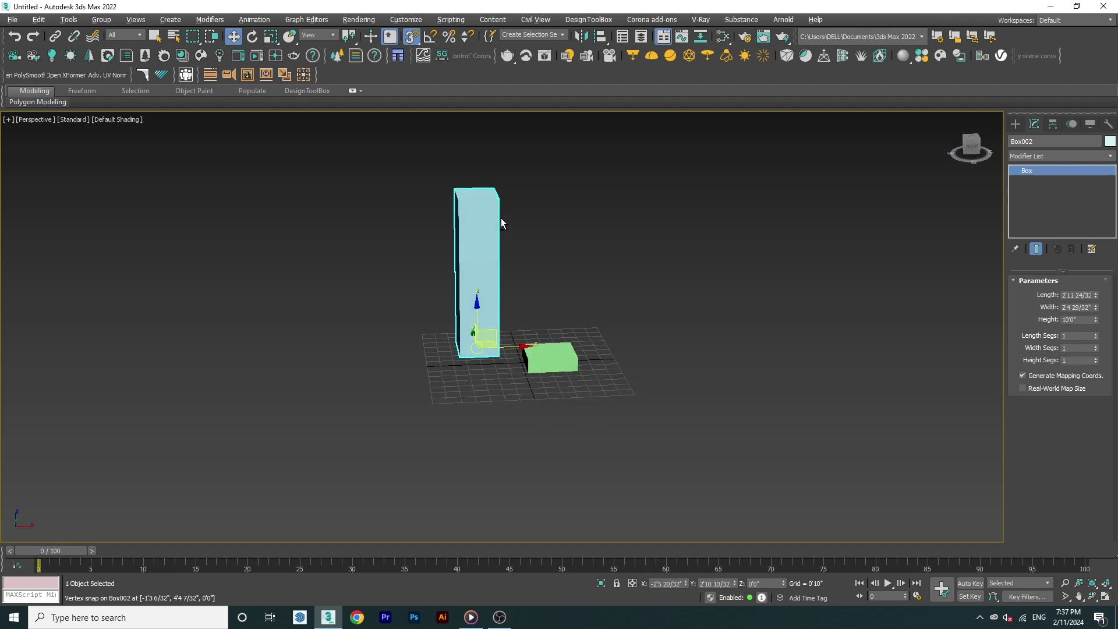
scroll(501, 218, up, 5)
click(1015, 124)
click(1075, 142)
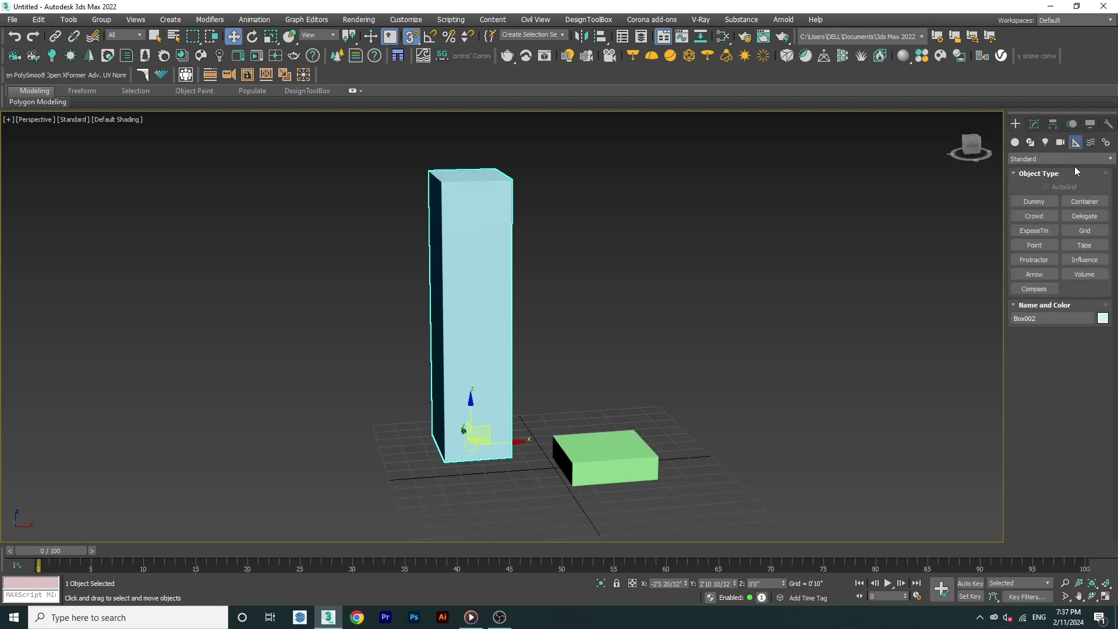
- Place a tape helper from the green slab's base to its top corner
click(1083, 245)
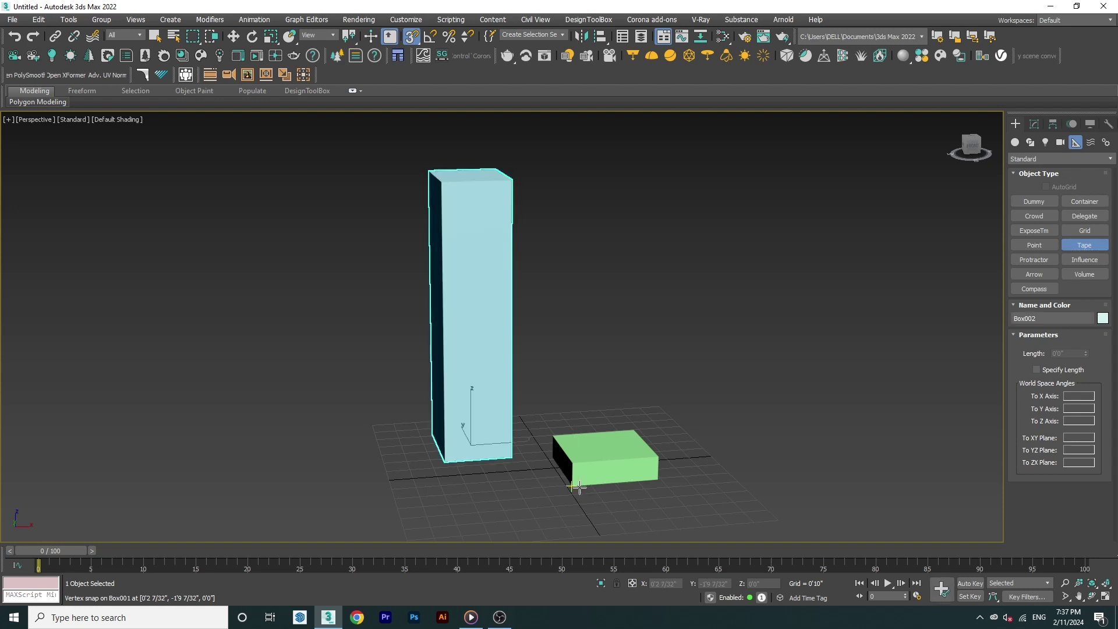
drag(575, 486, 573, 464)
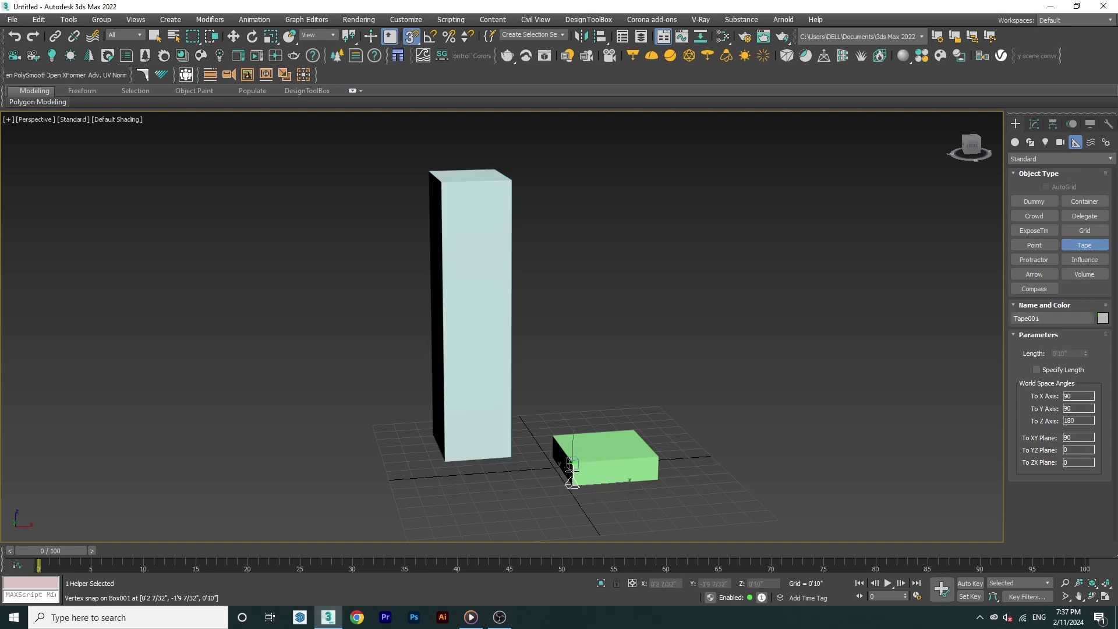
key(w)
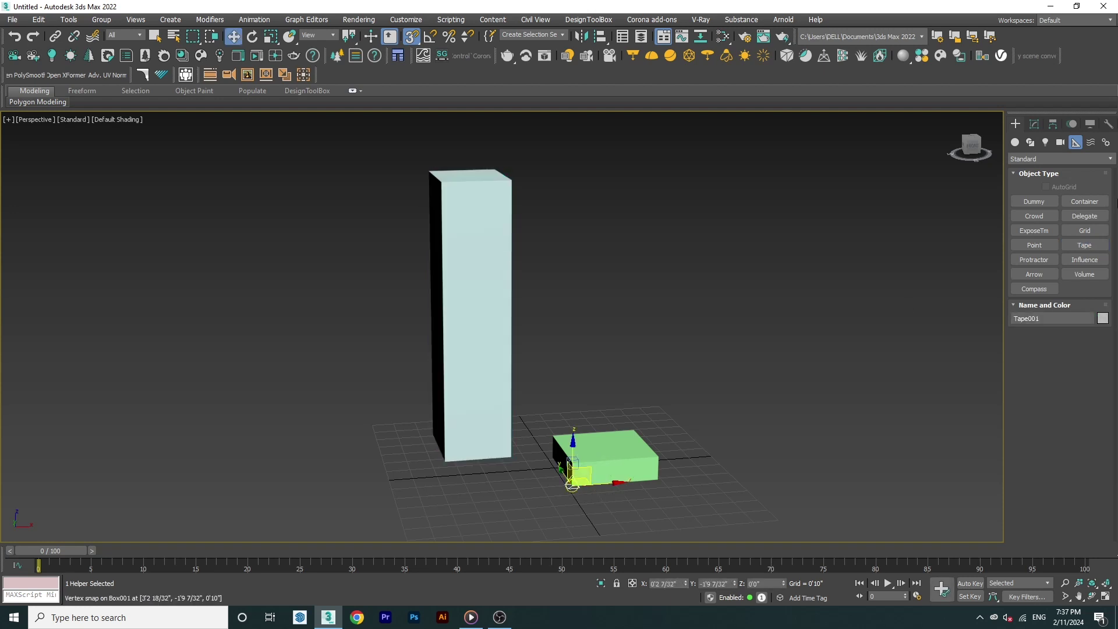
click(1033, 125)
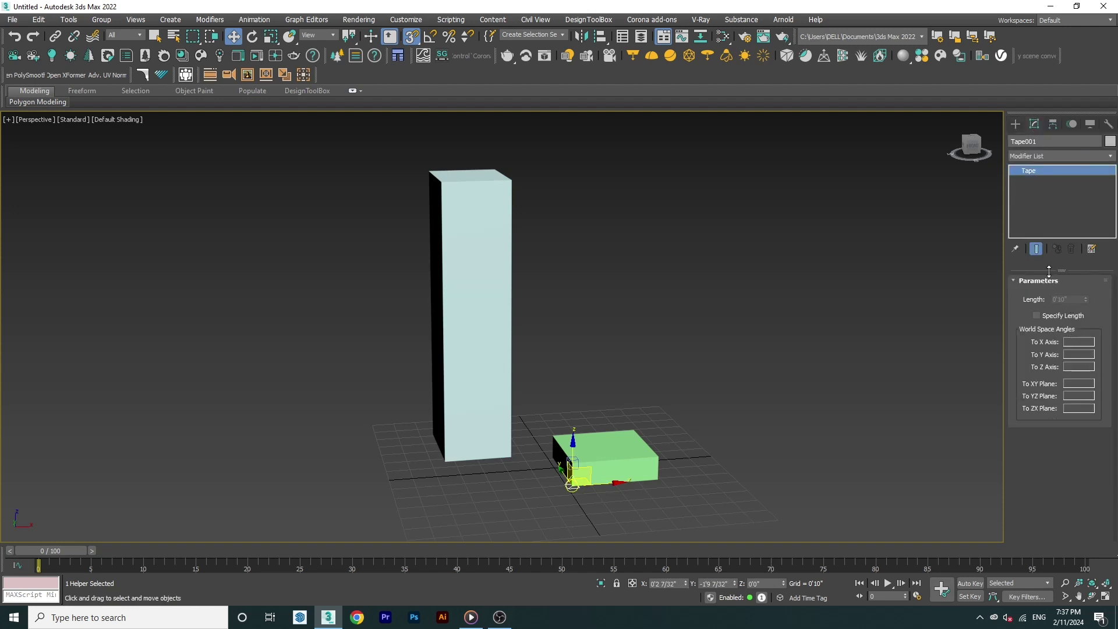
- Measure the tall box from bottom to top with a second tape helper
click(1015, 123)
click(1086, 245)
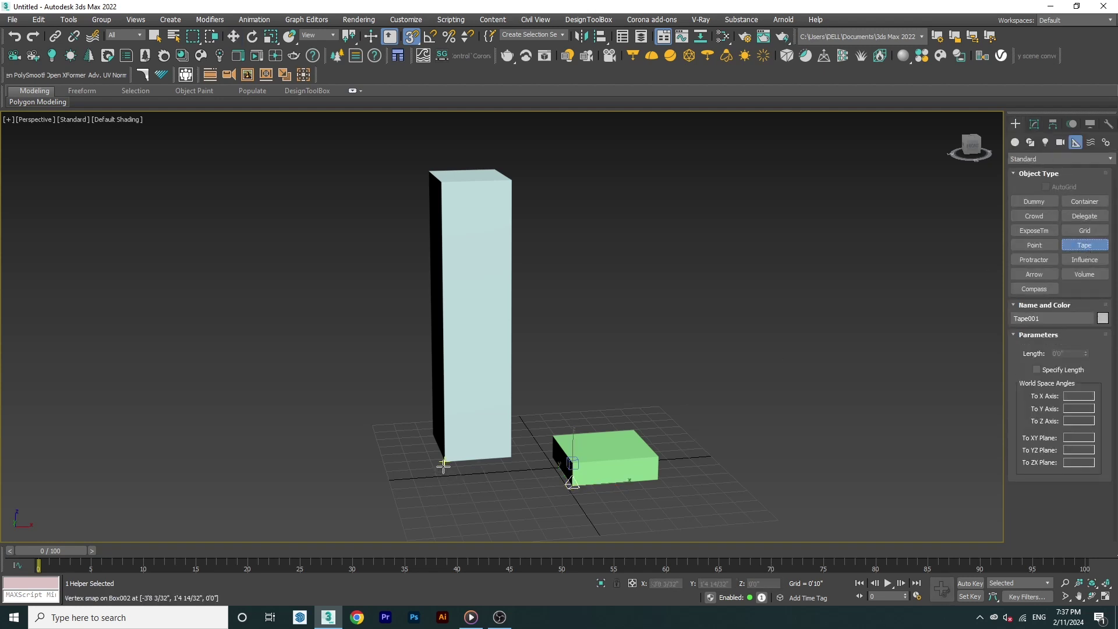
drag(443, 466, 437, 185)
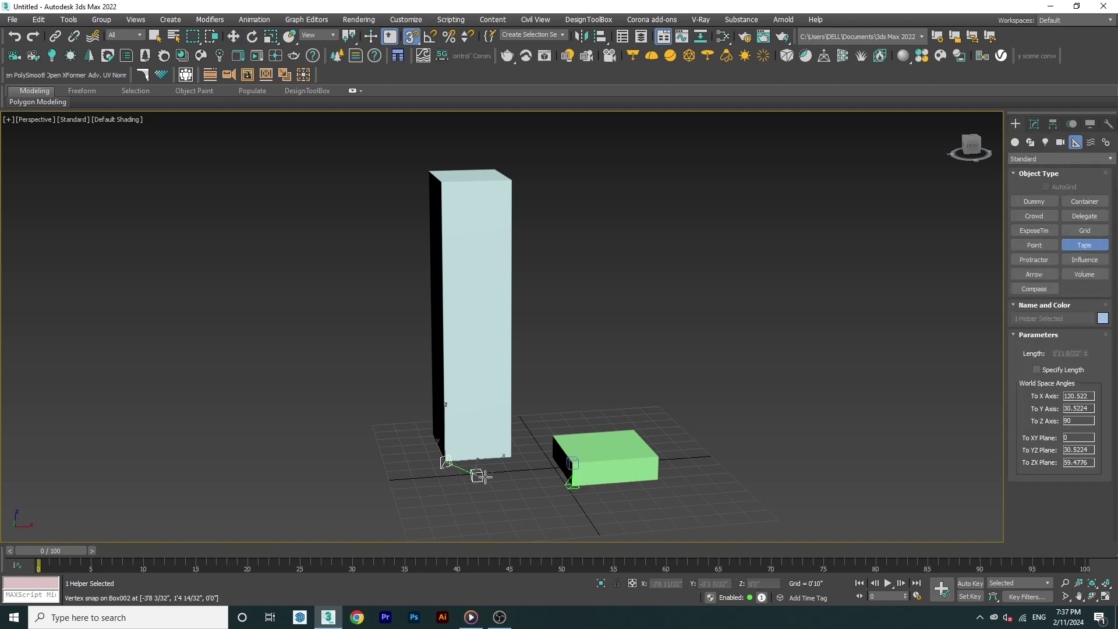
right_click(445, 185)
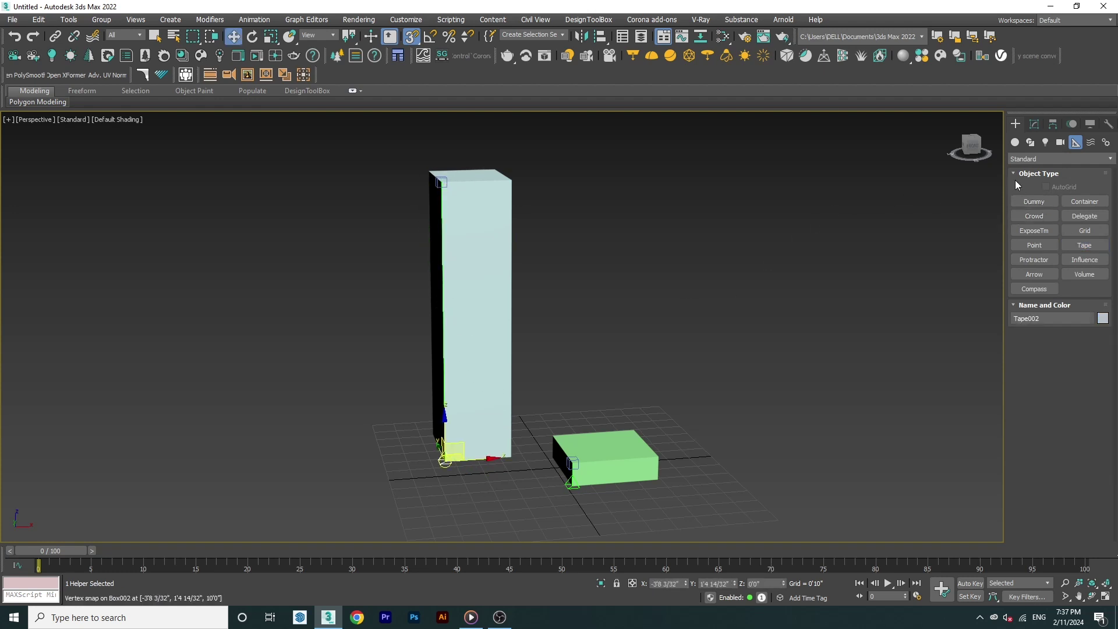
click(1035, 125)
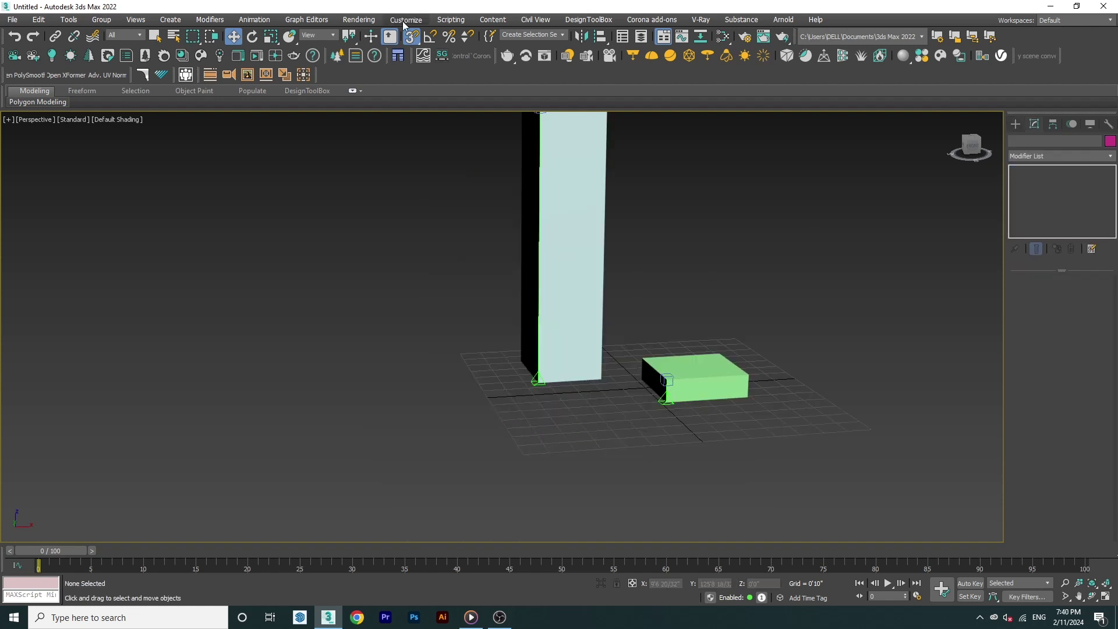
click(405, 21)
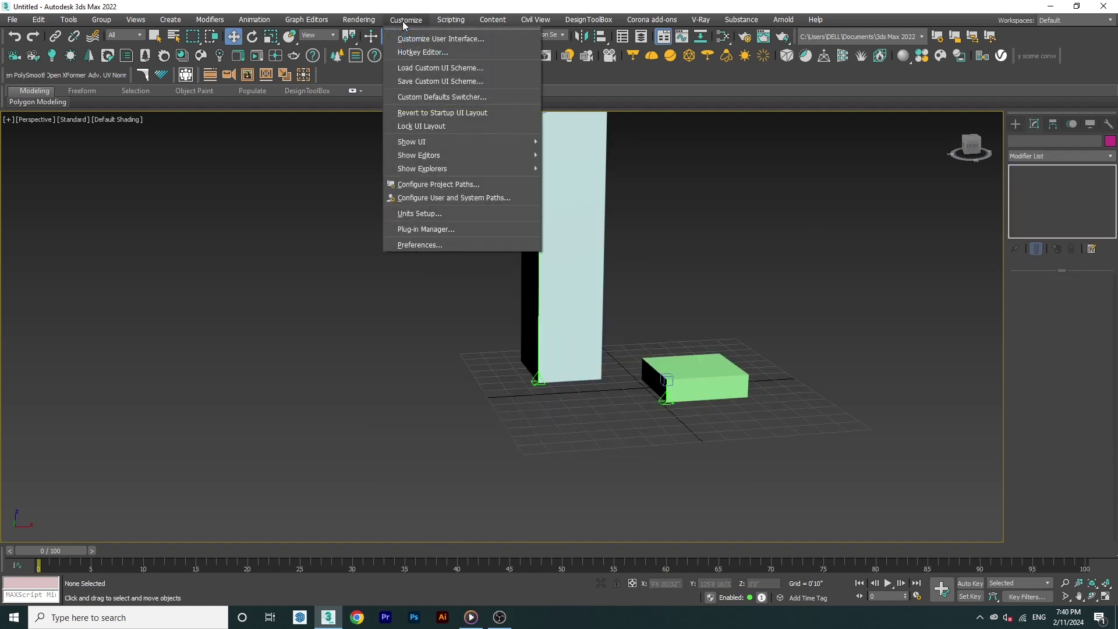
- Change the US Standard display format to Fractional Inches
click(437, 214)
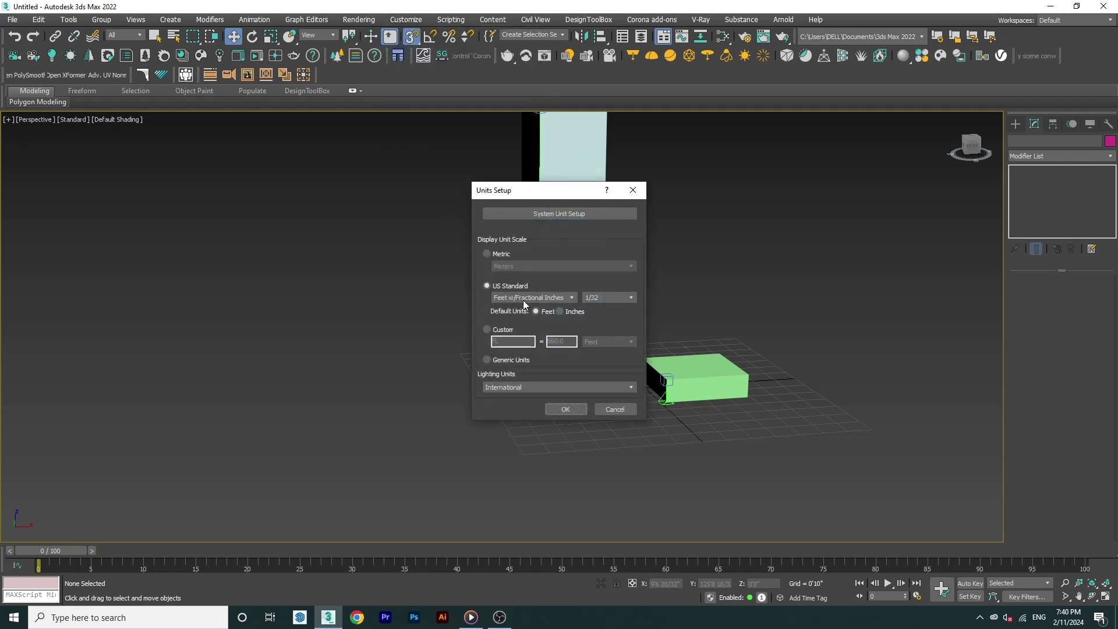
click(523, 301)
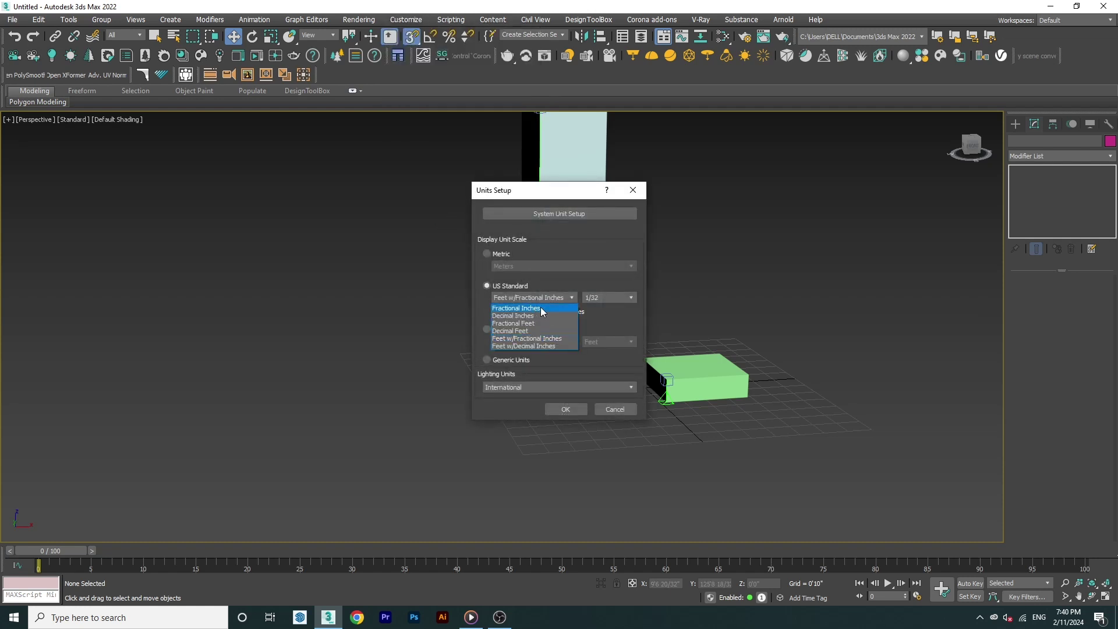
click(541, 309)
click(574, 407)
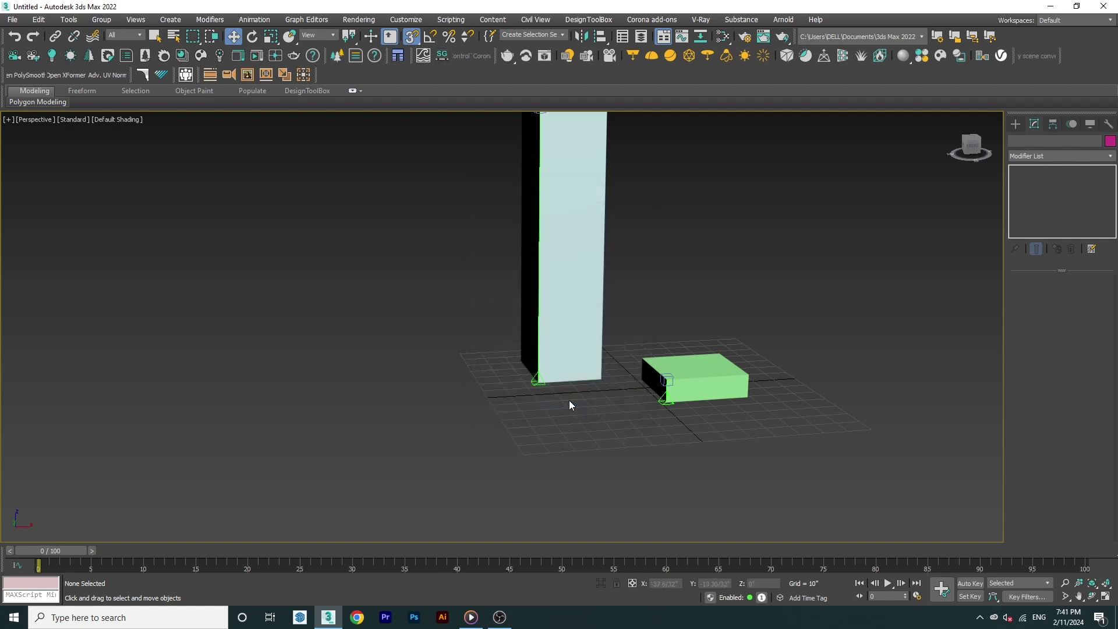
click(1016, 124)
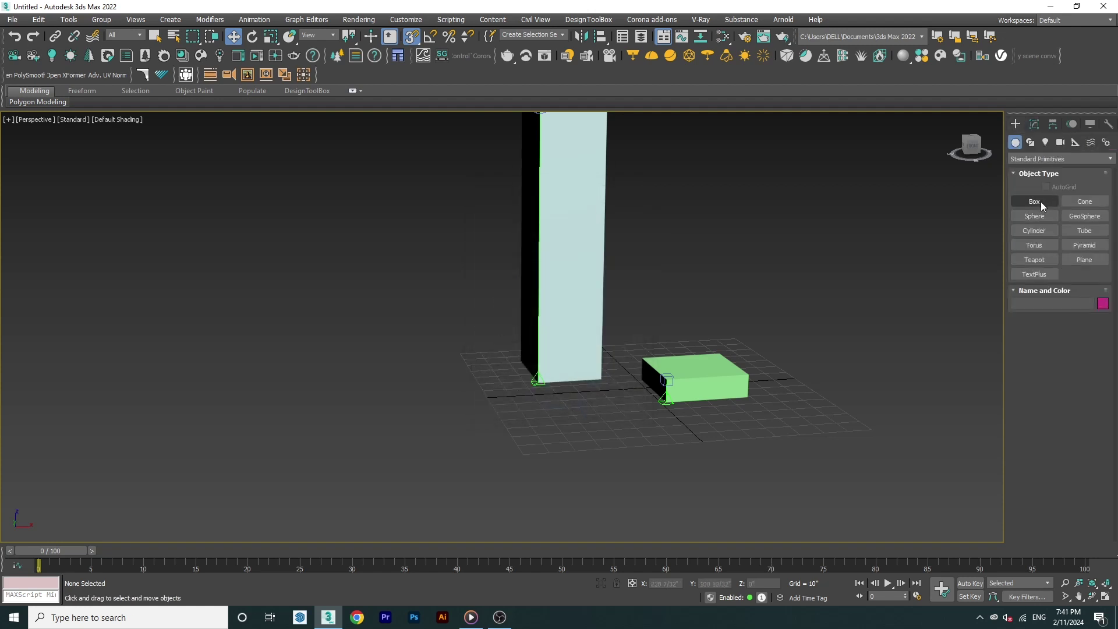
- Draw a cyan box, Box003, on the grid in front of the tall box
click(1038, 201)
drag(553, 418, 658, 440)
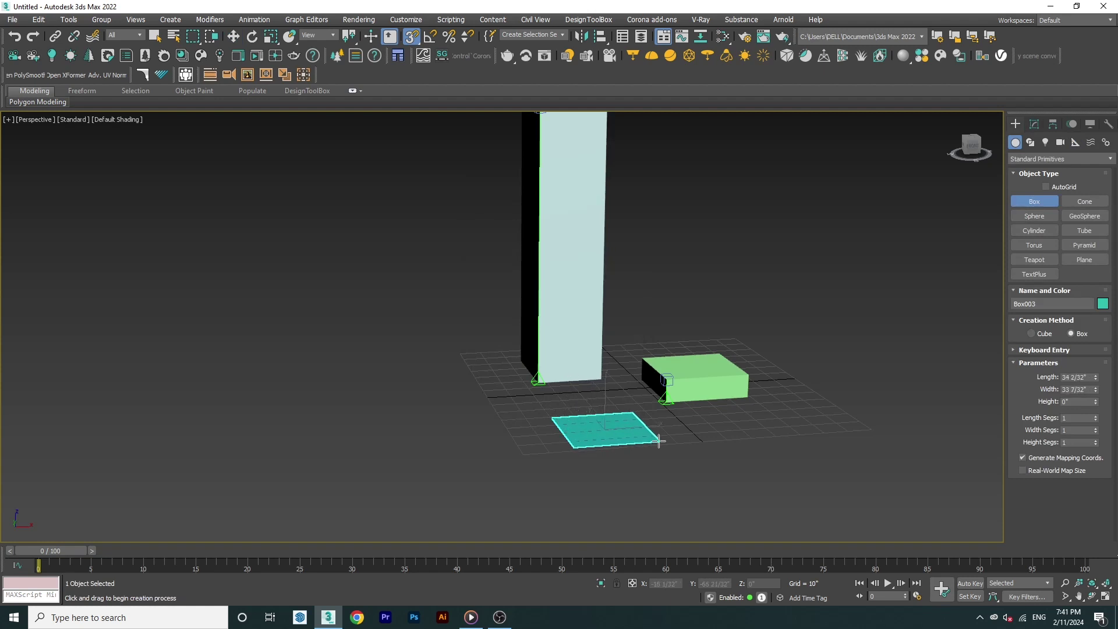
click(630, 397)
key(w)
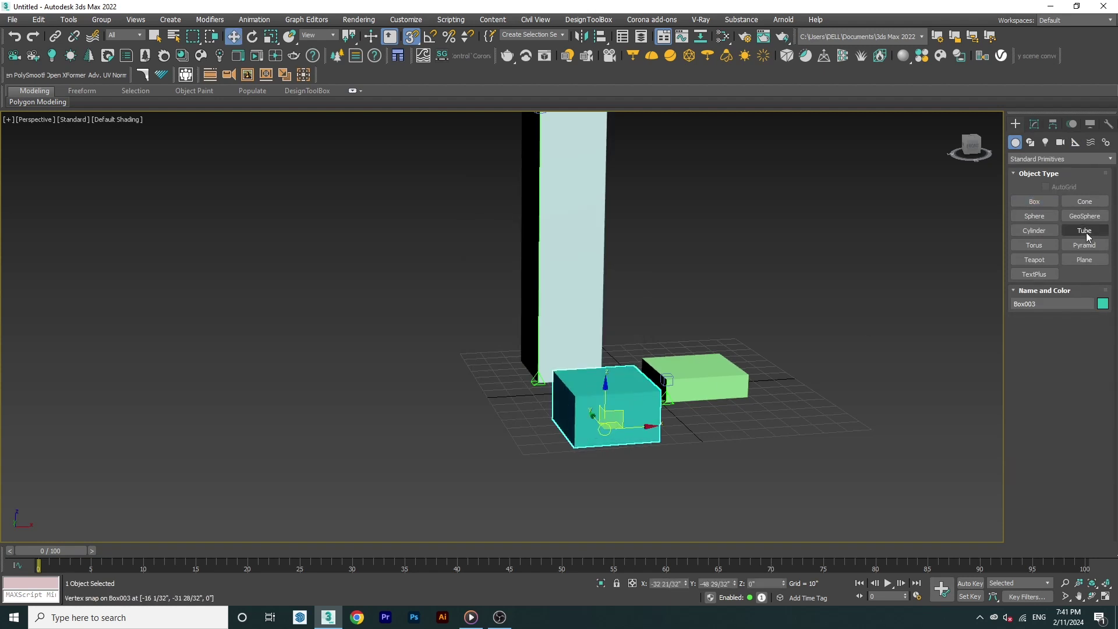
- Lower Box003's height to 10"
click(1034, 124)
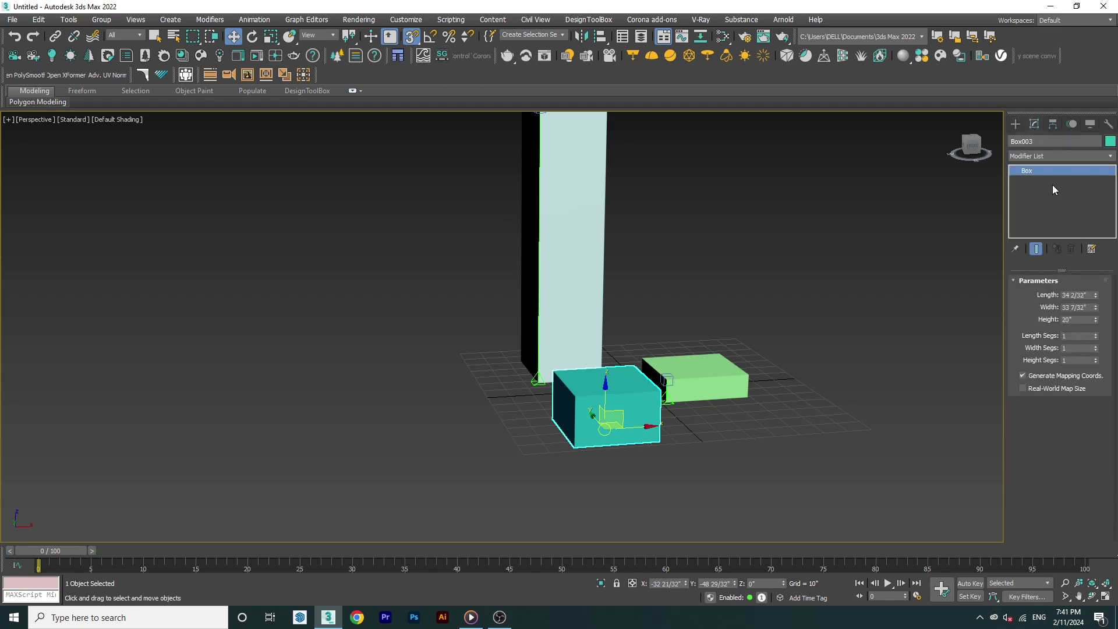
double_click(1075, 320)
key(Return)
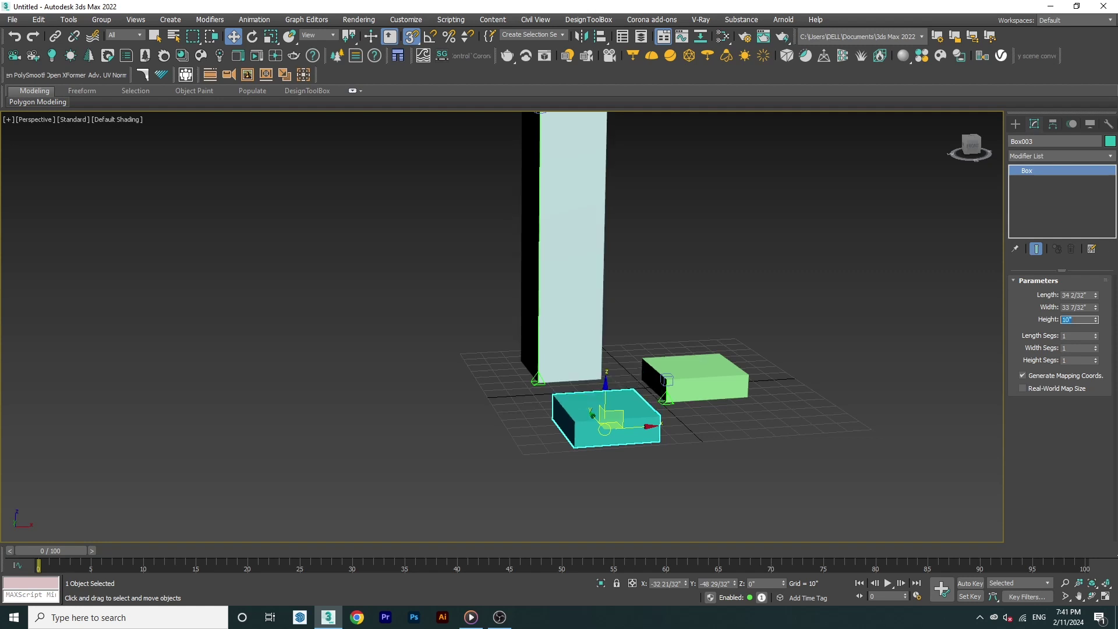
- Measure Box003's vertical edge with a new tape helper, Tape003
click(1016, 124)
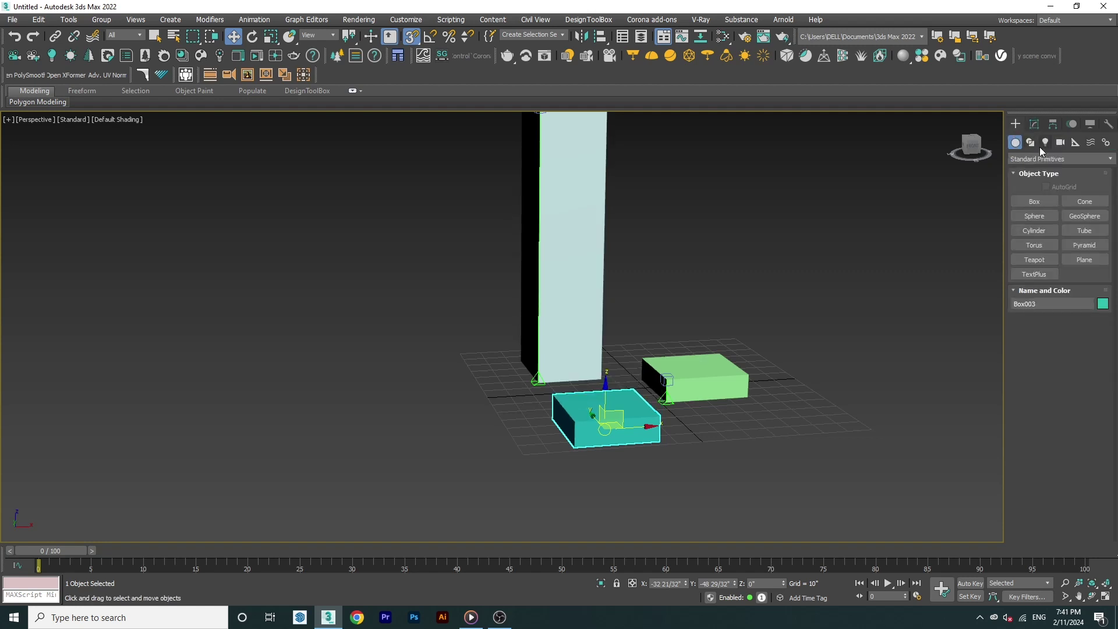
click(1075, 142)
click(1084, 244)
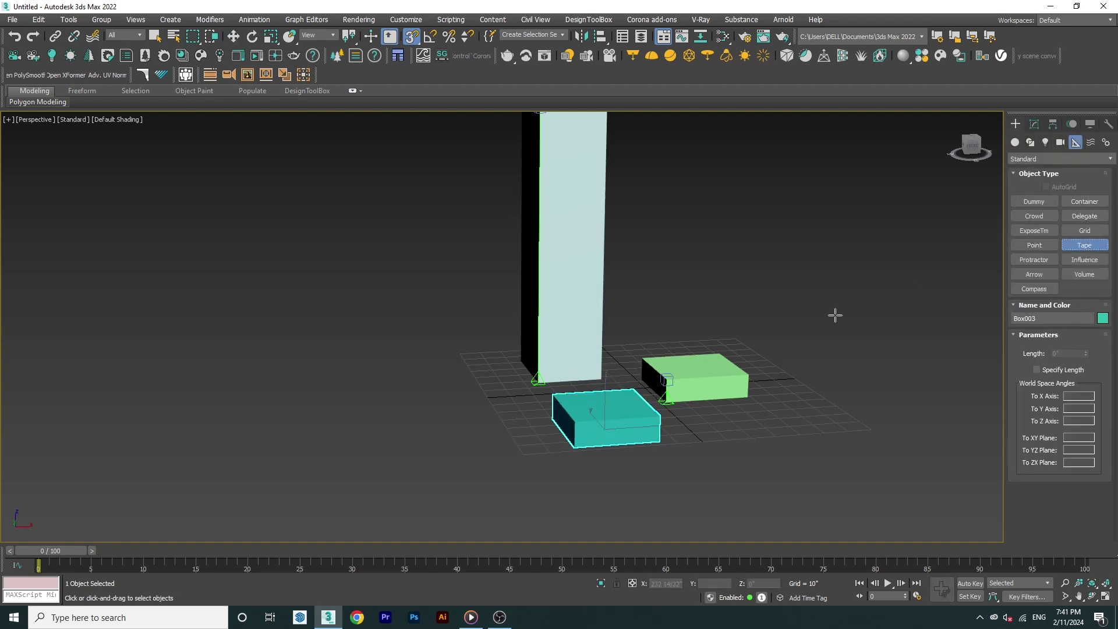
drag(575, 444, 575, 421)
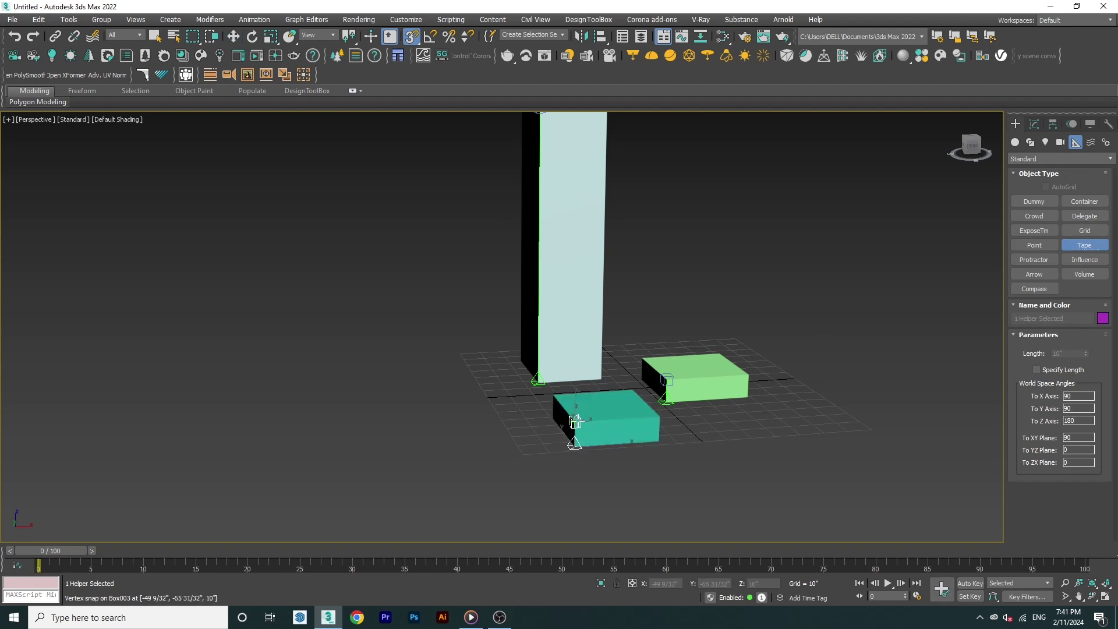
right_click(576, 422)
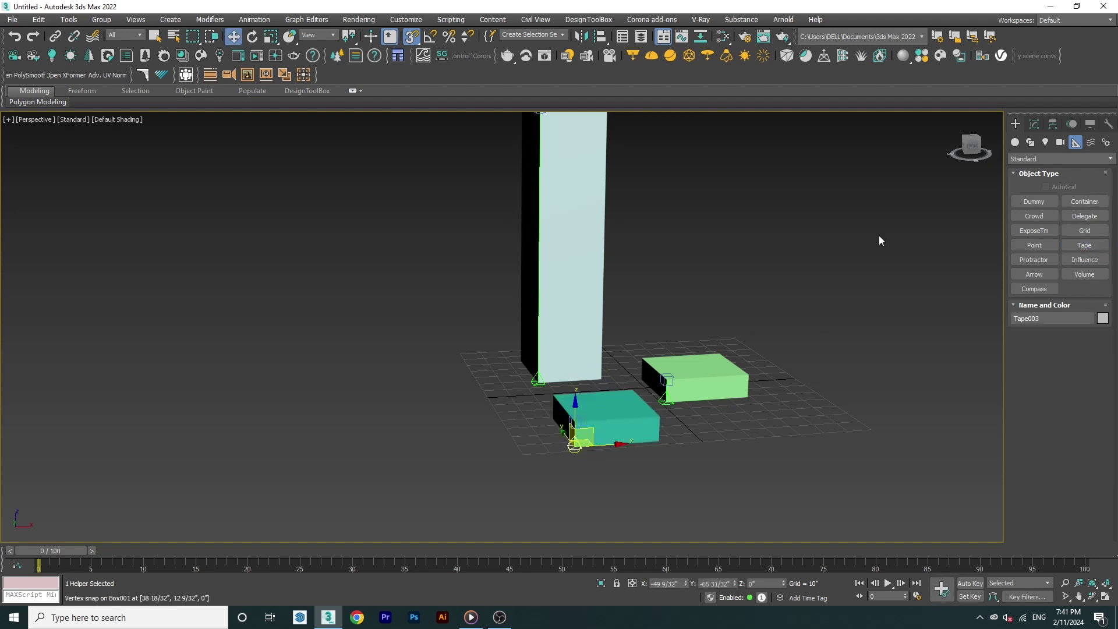
click(1029, 127)
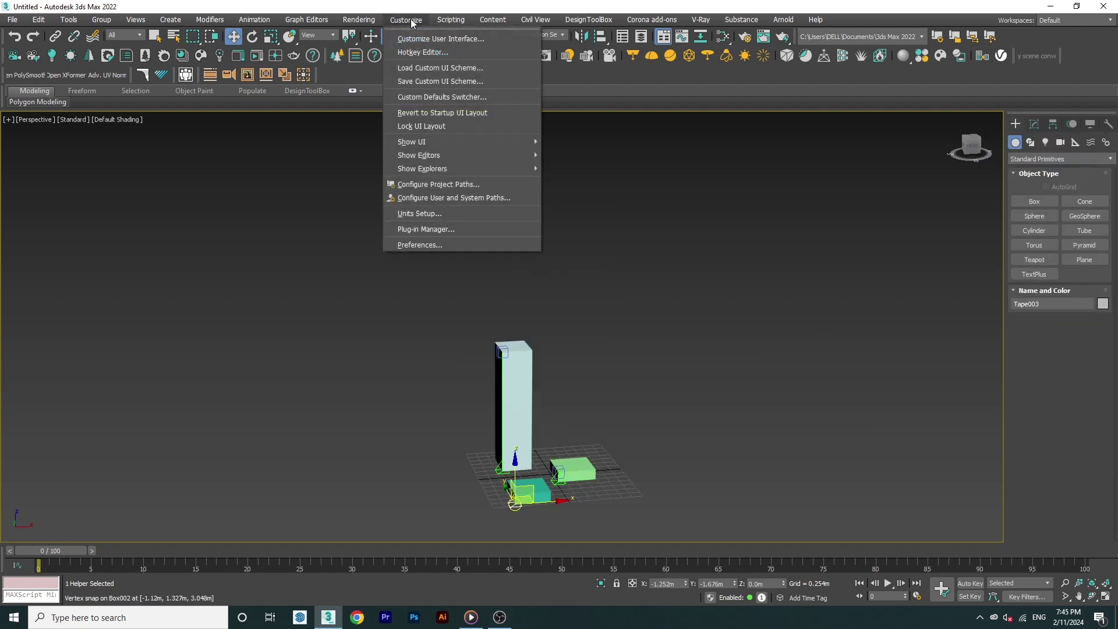
- Switch the display units from metres back to US Standard fractional feet
click(420, 213)
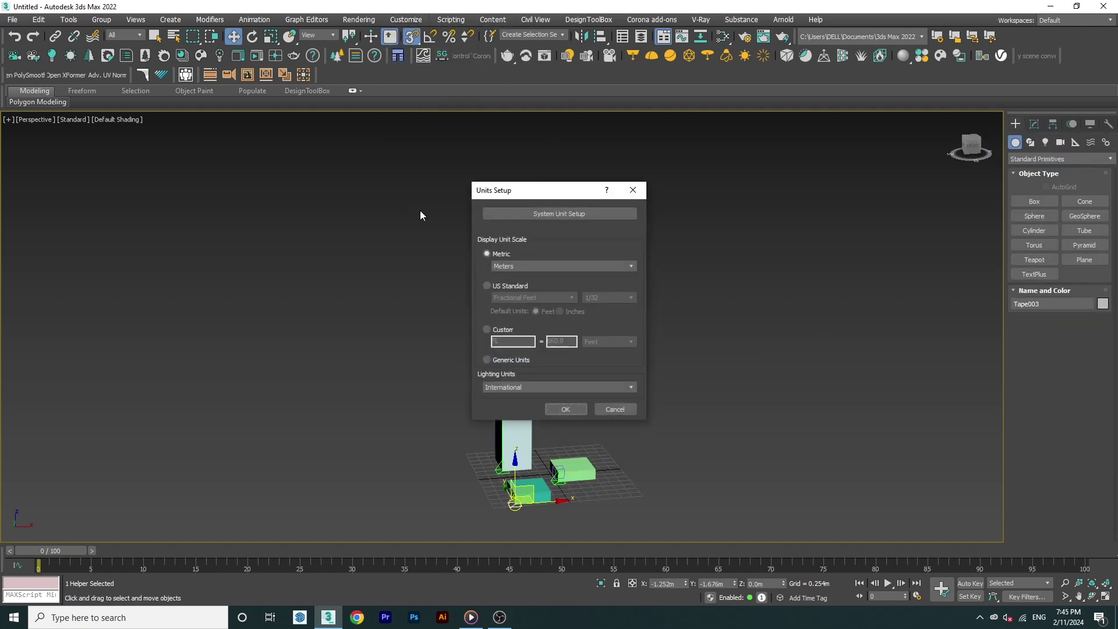
click(486, 287)
click(573, 412)
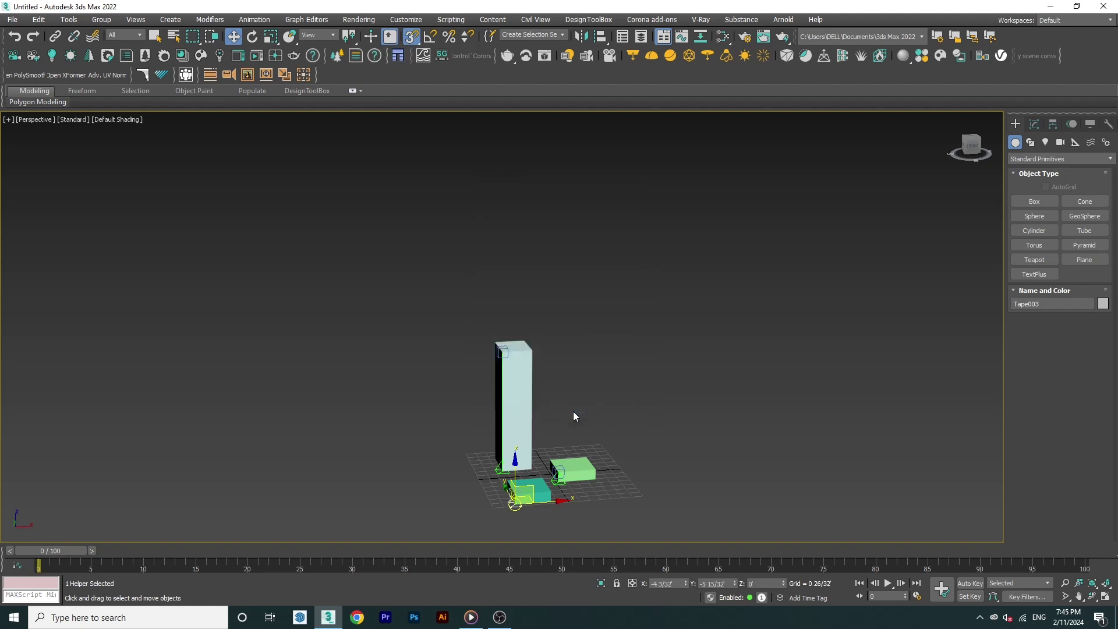
scroll(551, 496, up, 2)
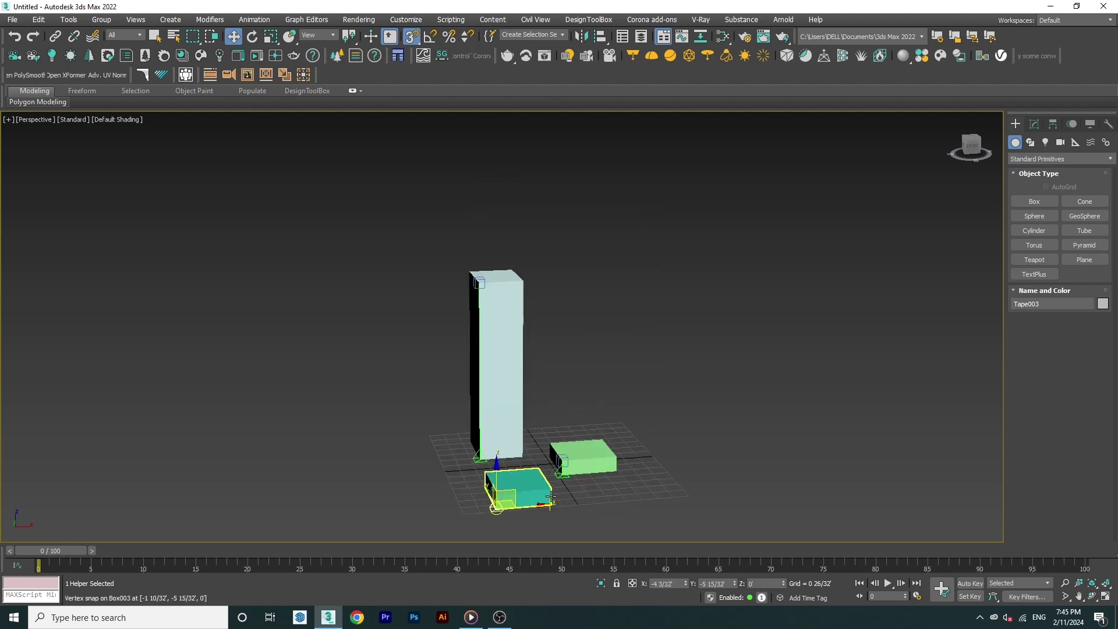
- Draw a fourth box, Box004, to the right of the tall box
click(1034, 201)
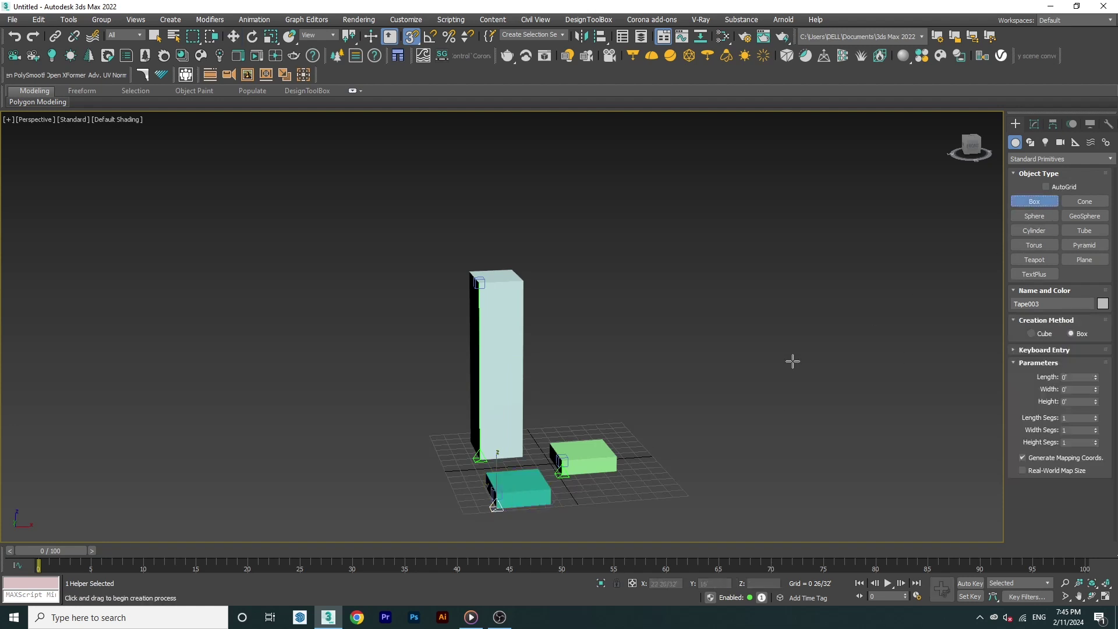
mouse_move(622, 422)
mouse_down()
mouse_move(638, 442)
mouse_move(689, 444)
mouse_up()
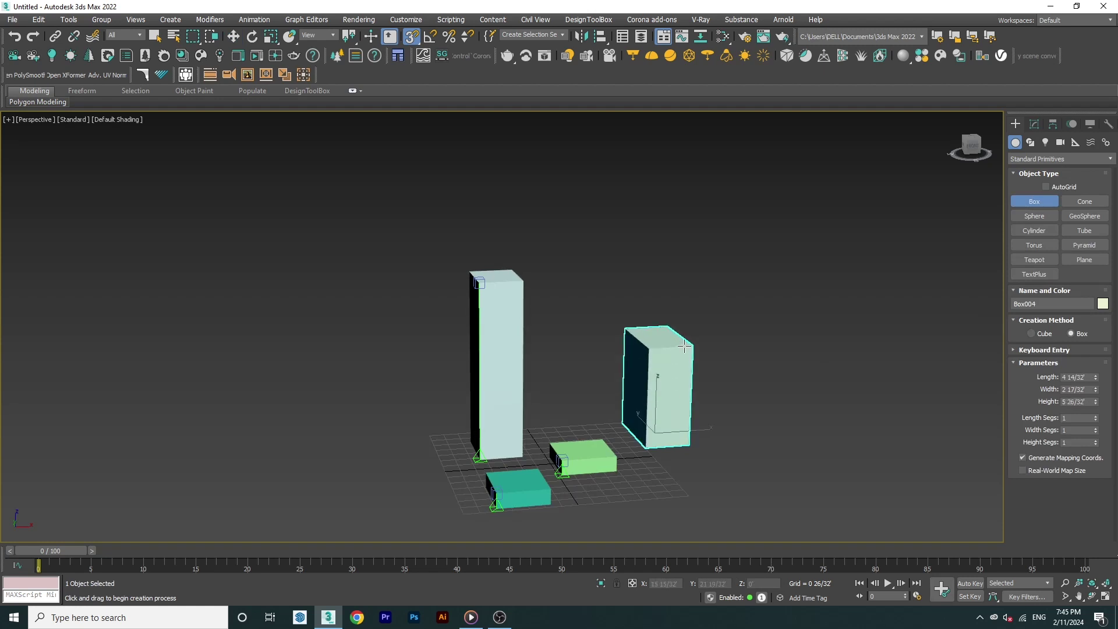
click(683, 345)
key(w)
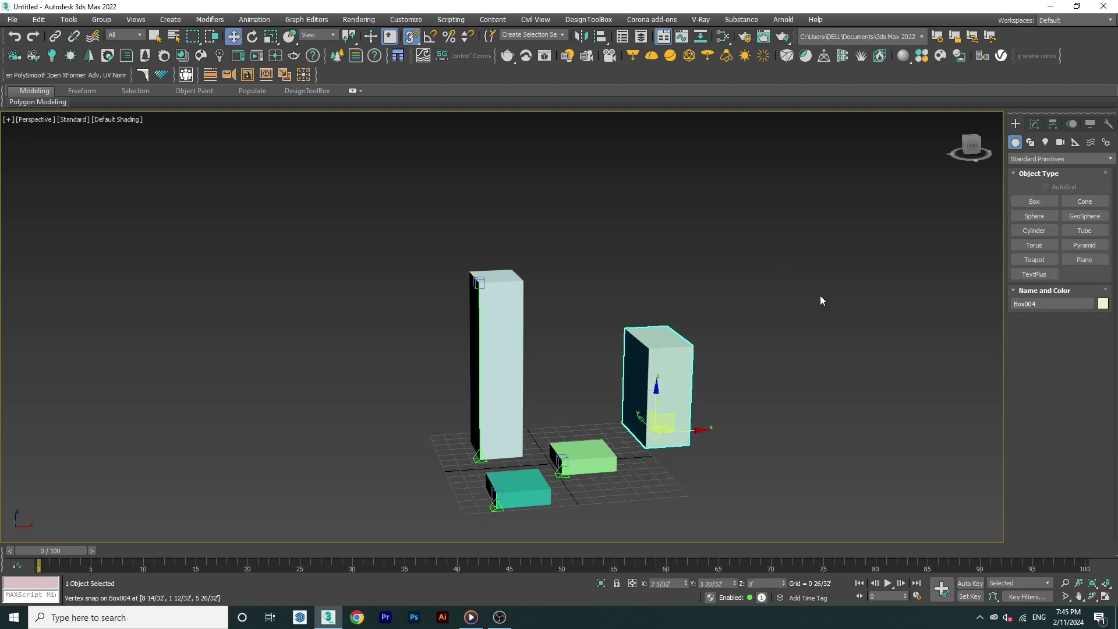
- Set Box004's height to 10'
click(1034, 124)
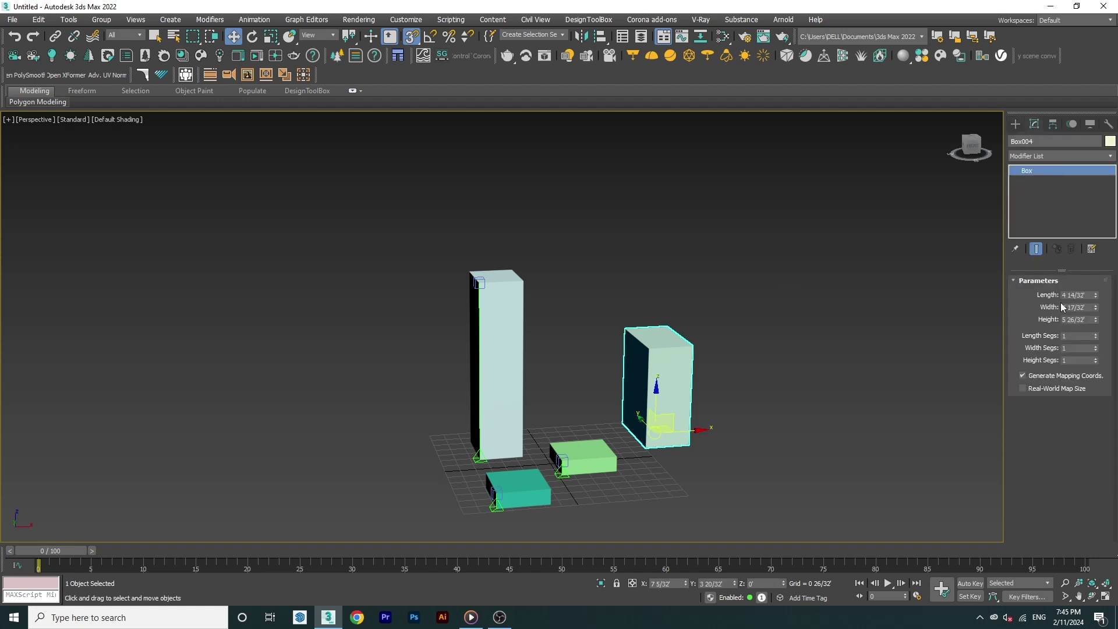
double_click(1075, 320)
text(10)
key(Return)
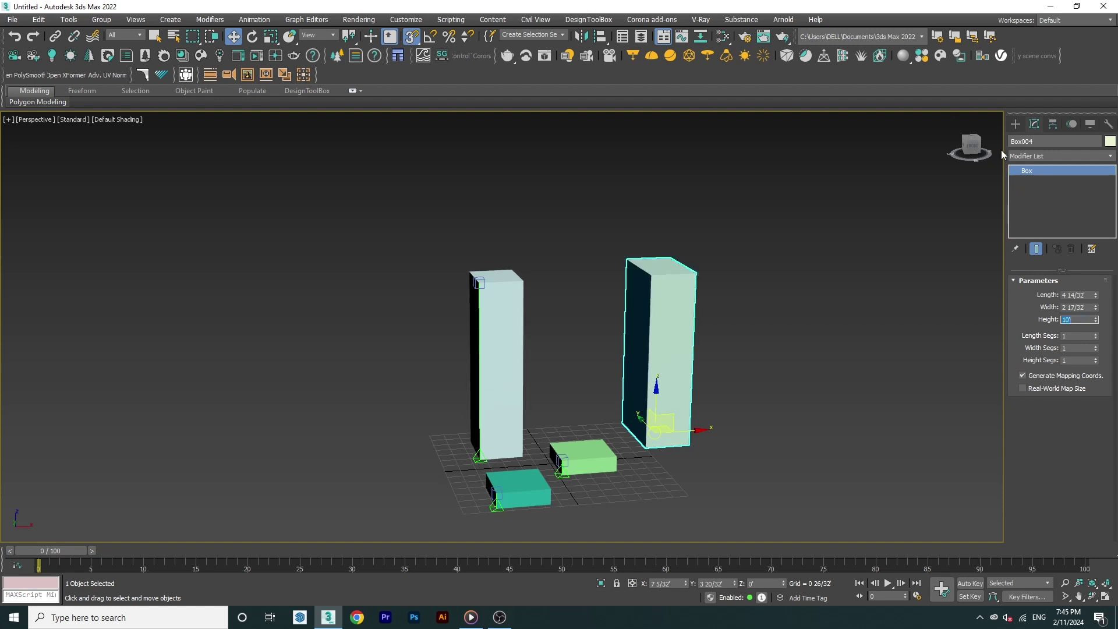
click(1015, 124)
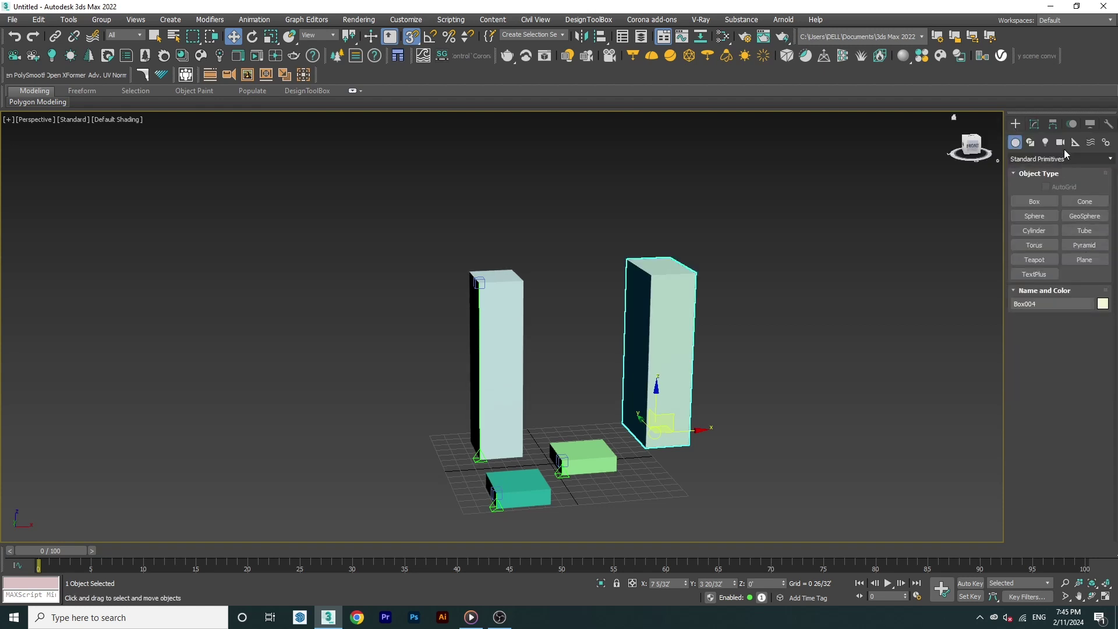
- Add a Tape004 helper from the tall cream box's base to its top
click(1076, 142)
click(1084, 245)
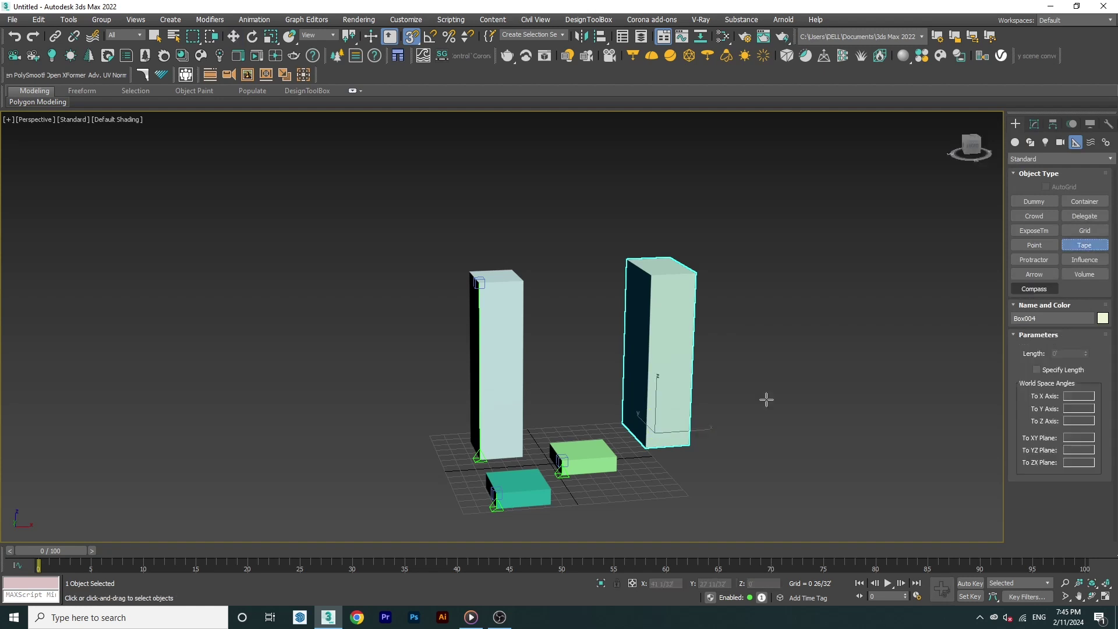
drag(646, 445, 651, 274)
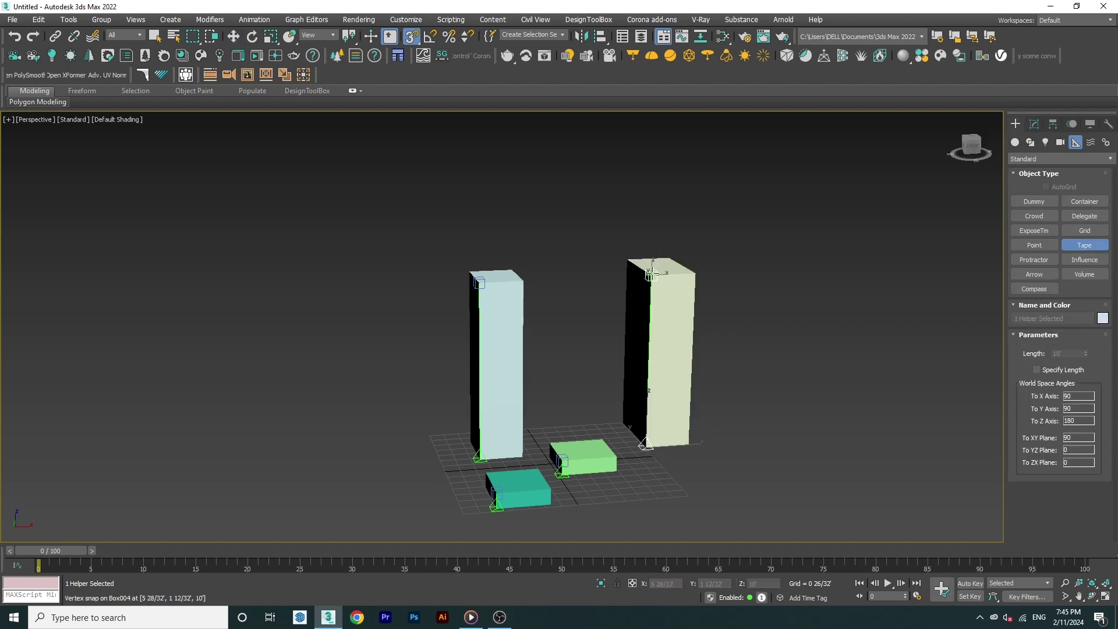
key(w)
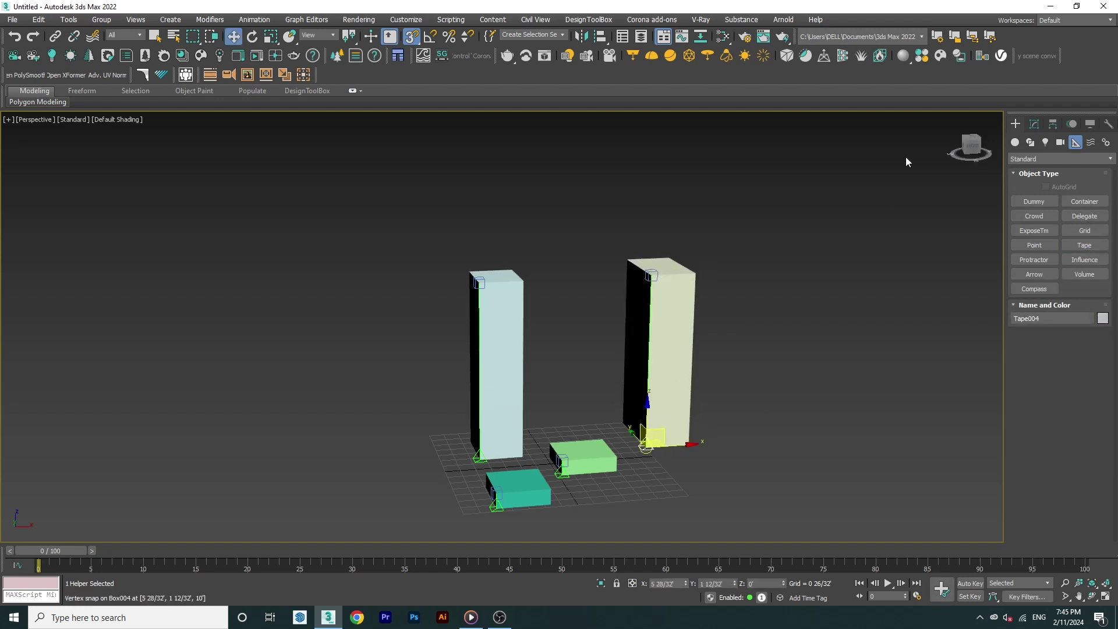
click(1032, 127)
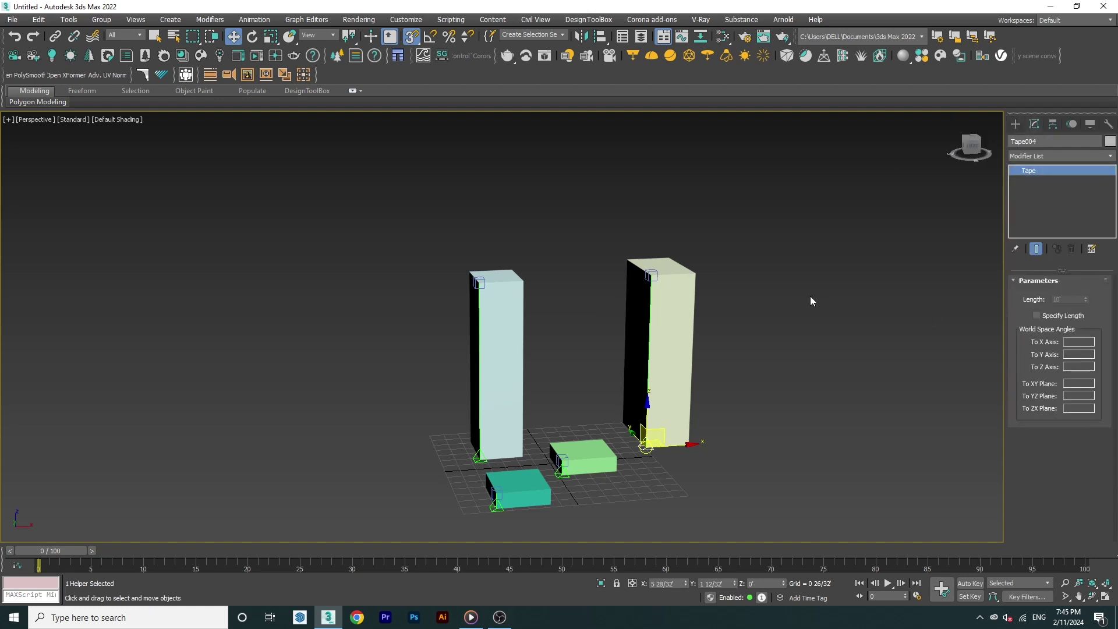
- Set display units to Metric Meters so the tape reads 3.048m
click(406, 20)
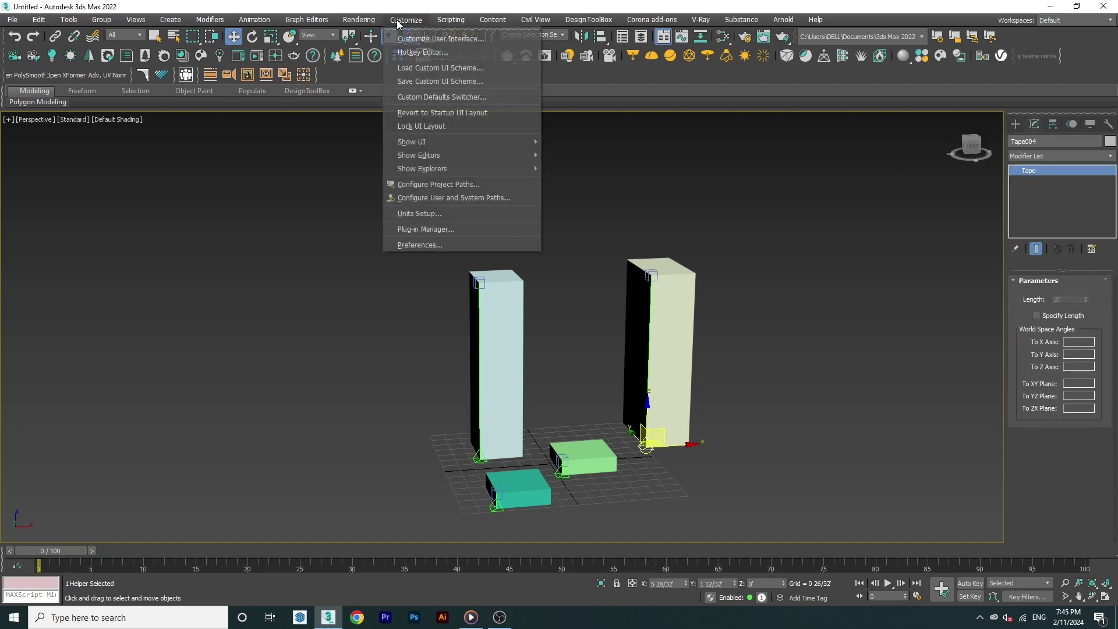
click(419, 213)
click(506, 255)
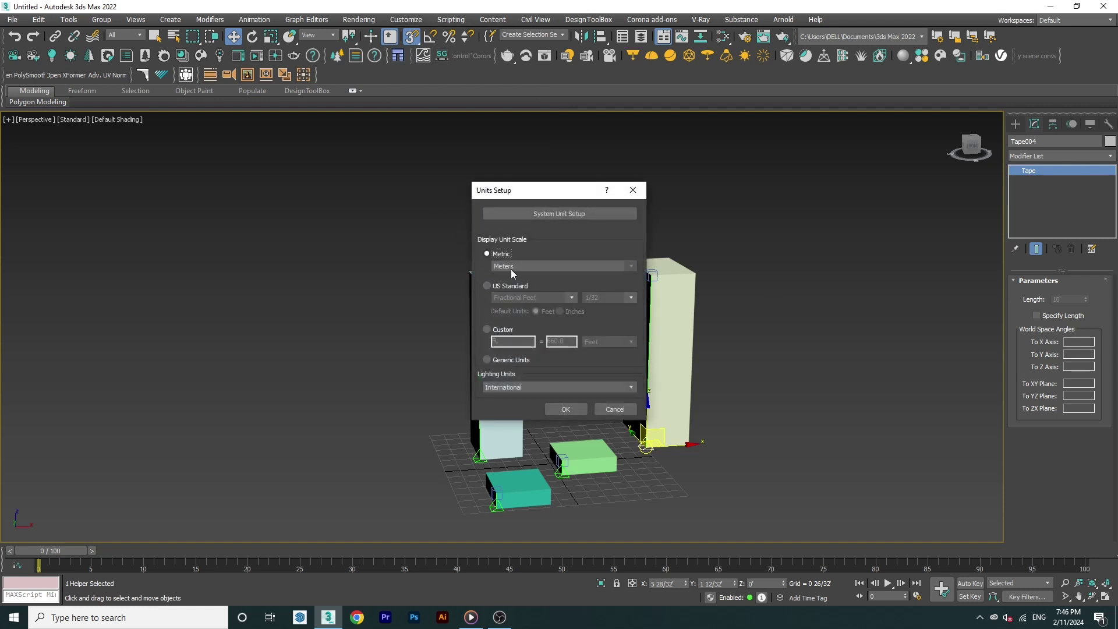
click(566, 409)
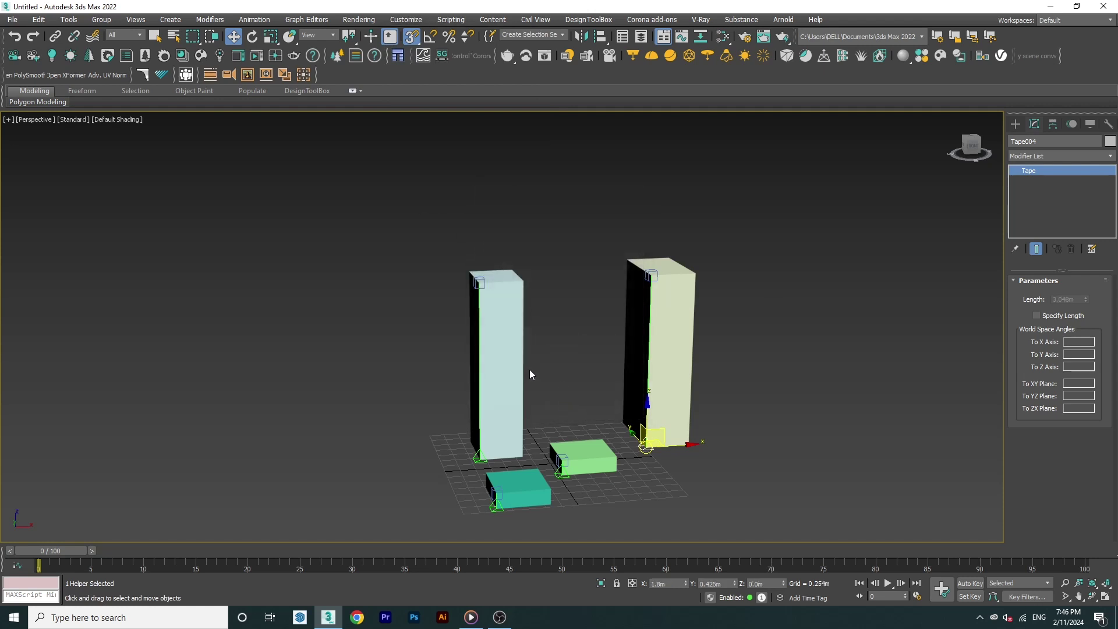
- Draw a new box base to the left of the other boxes
click(1015, 124)
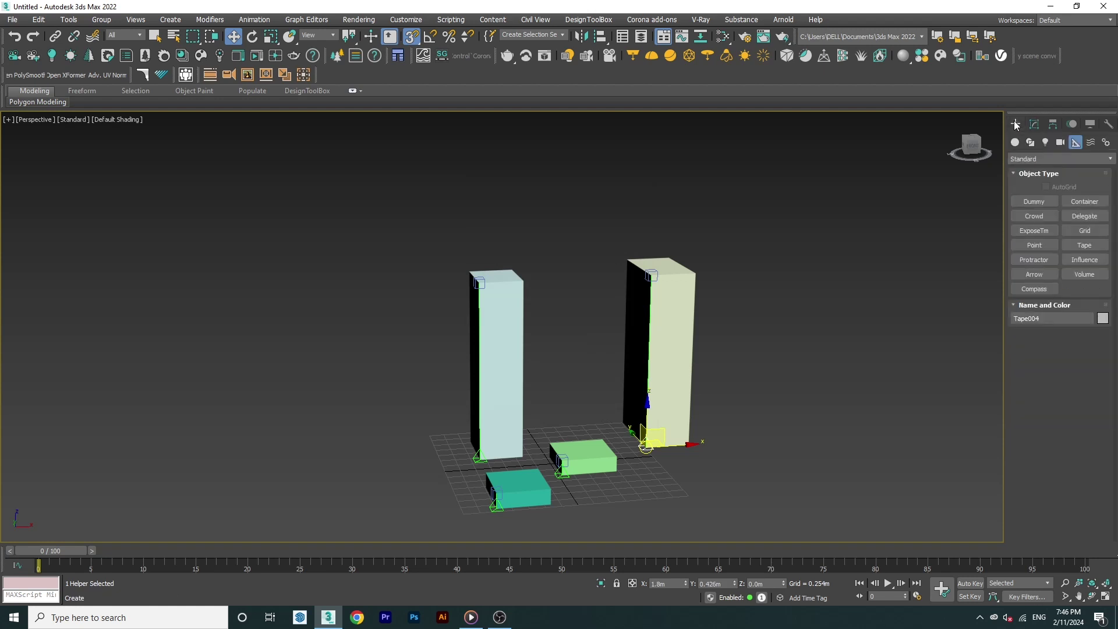
click(1034, 201)
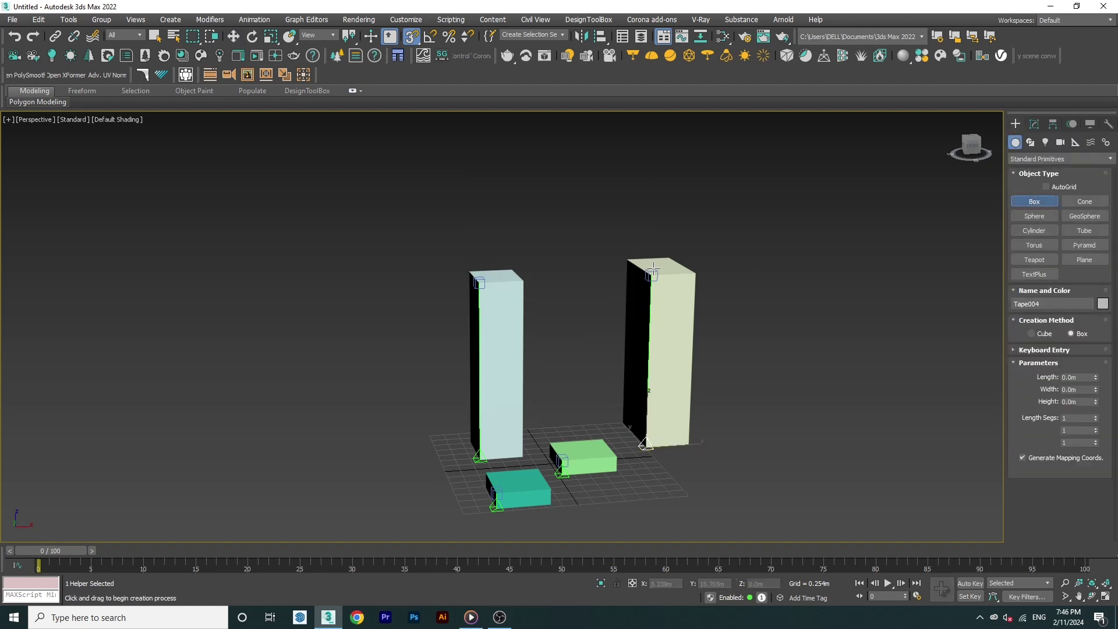
drag(313, 439, 440, 480)
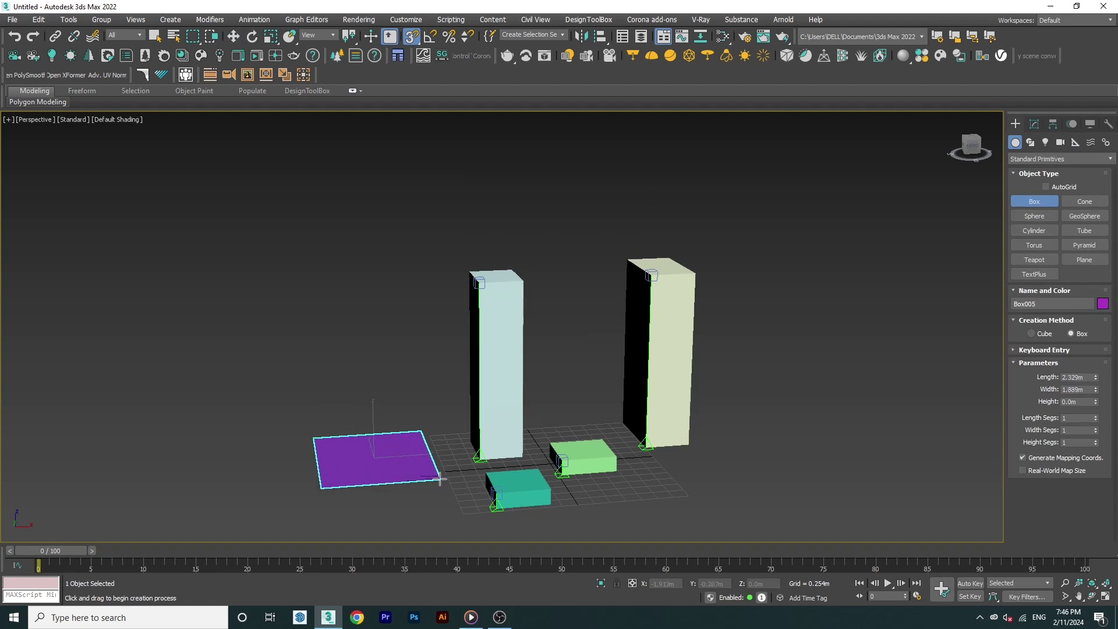
key(w)
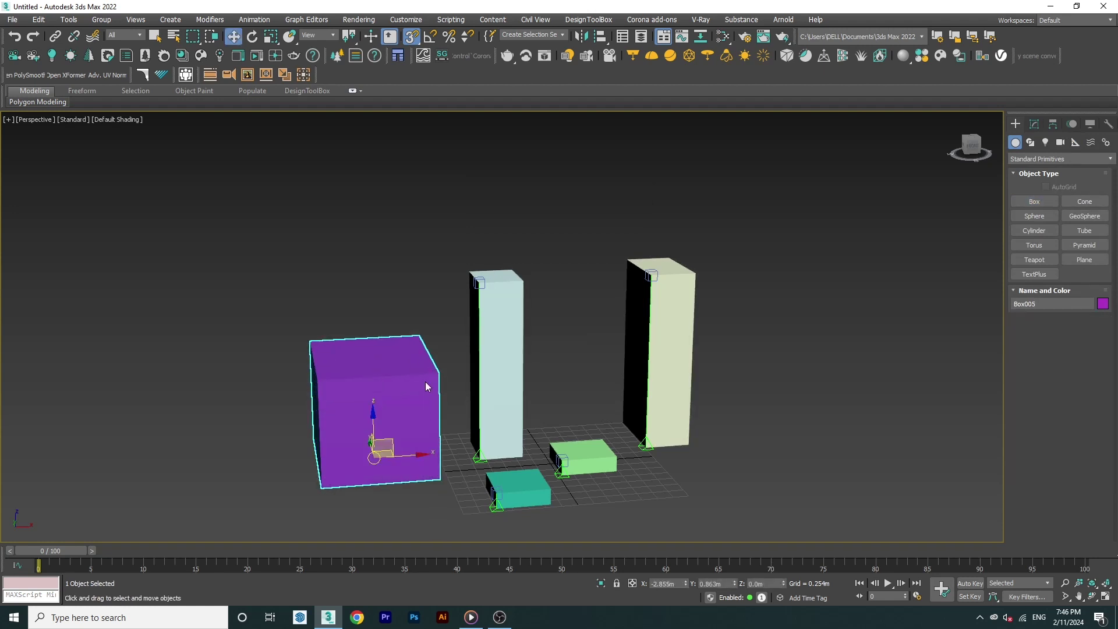
- Set the new purple Box005's height to 10.0m
click(1036, 125)
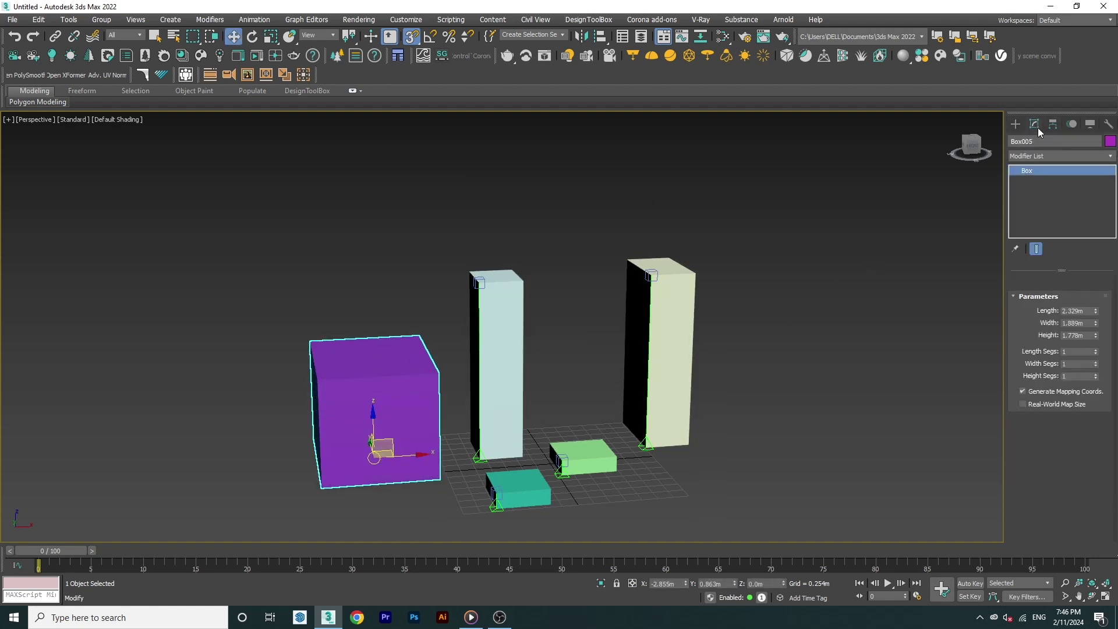
double_click(1084, 320)
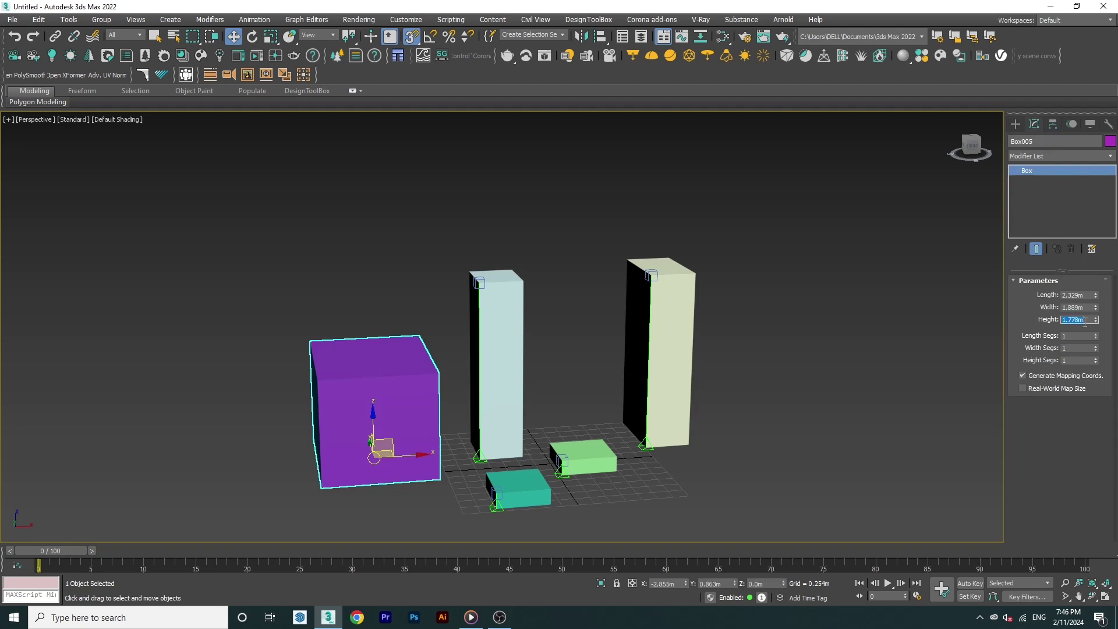
text(10)
key(Return)
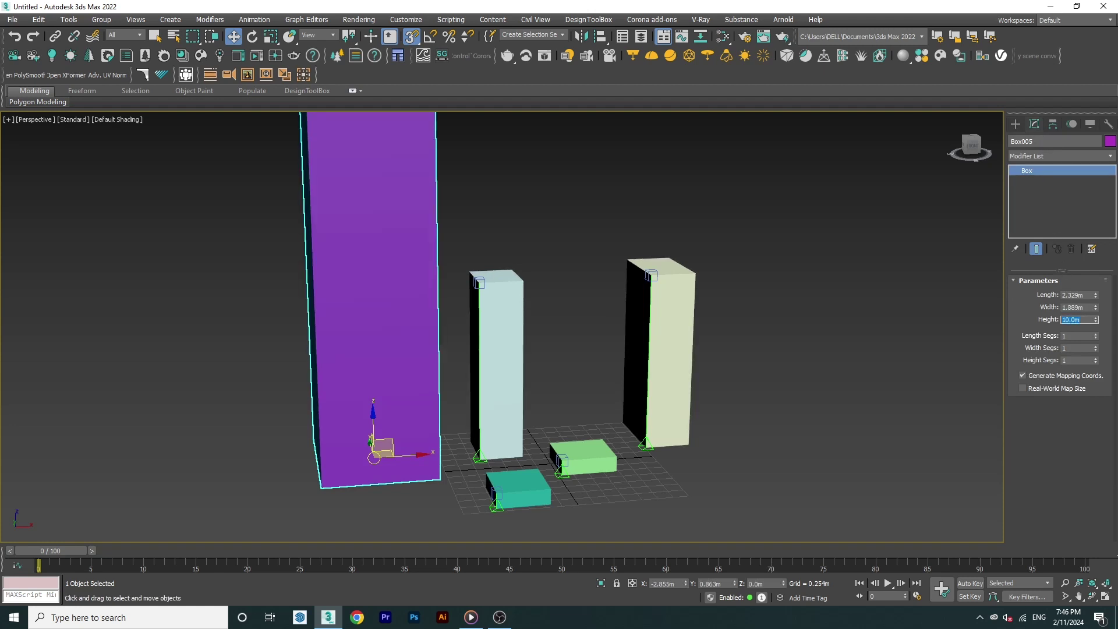
- Zoom out the viewport and switch the Create panel to Helpers
scroll(524, 379, down, 4)
scroll(485, 300, up, 2)
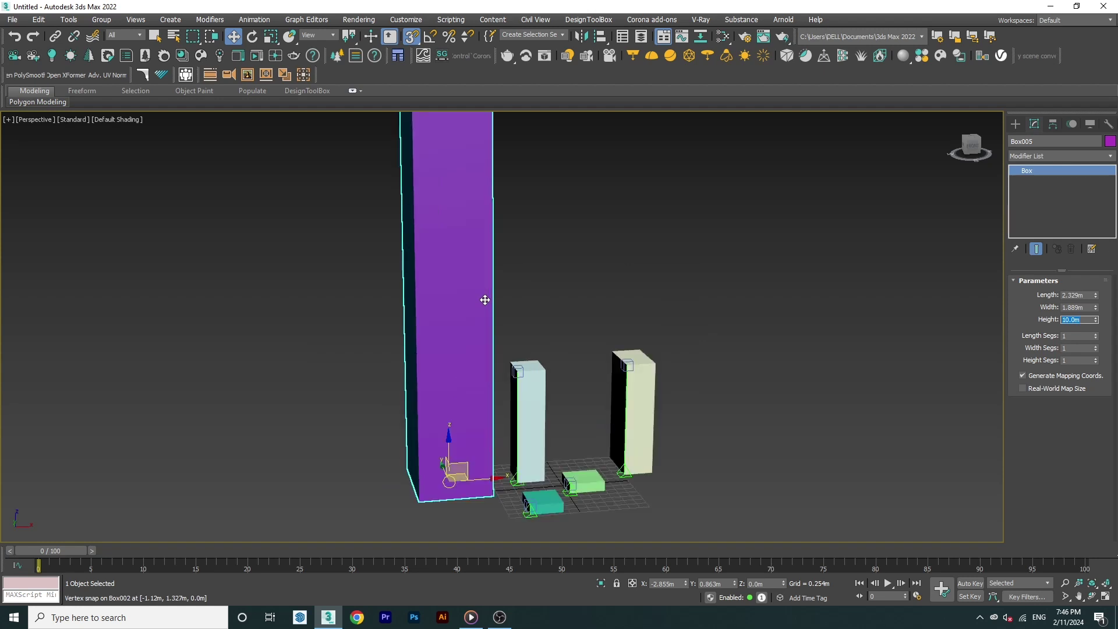
scroll(485, 300, down, 2)
scroll(521, 303, down, 1)
scroll(543, 317, down, 1)
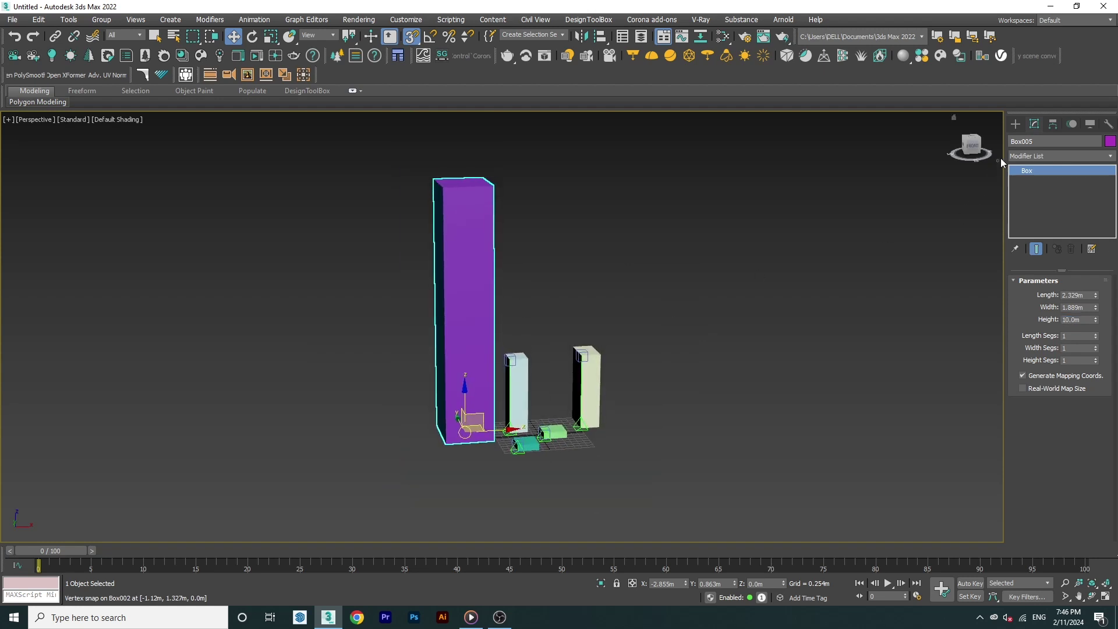
click(1019, 127)
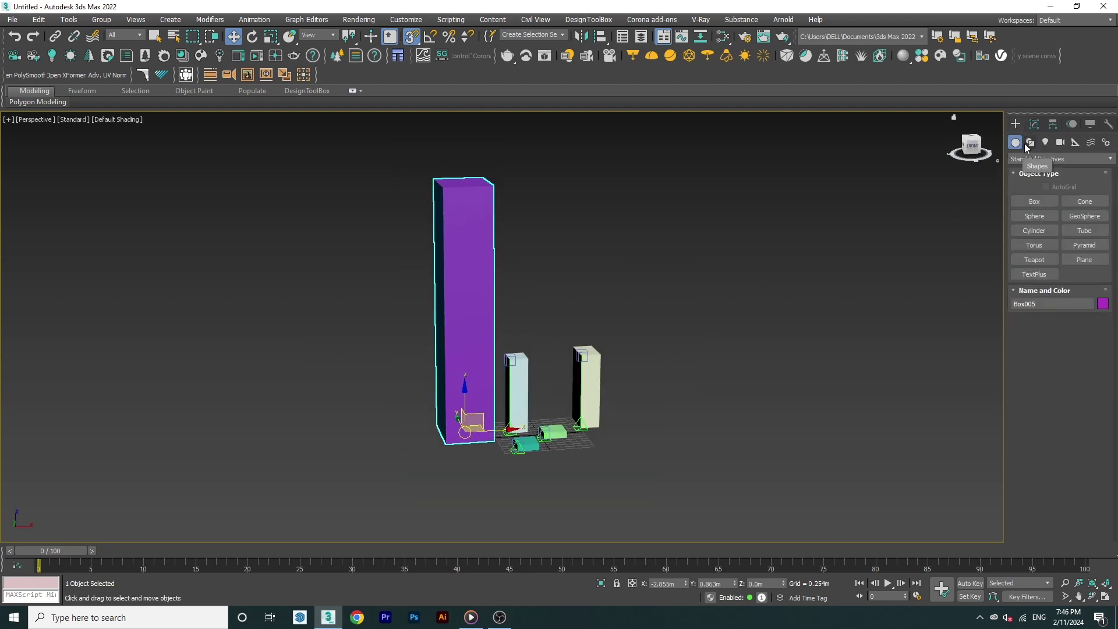
click(1076, 143)
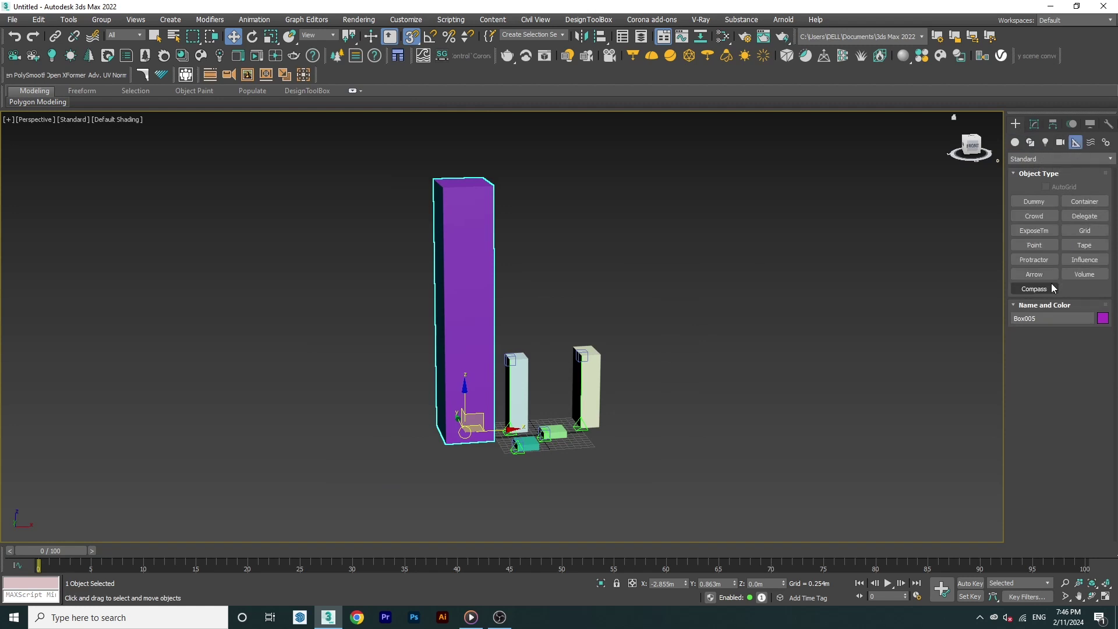
- Run a Tape005 helper up the purple box's corner, bottom to top, reading 10.0m
click(1084, 245)
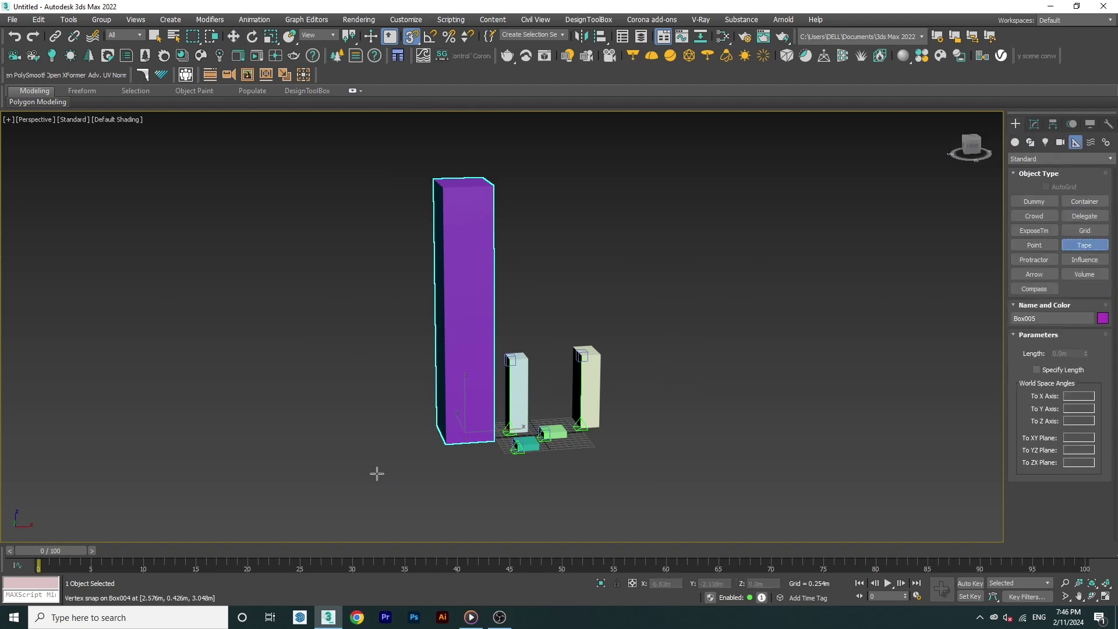
drag(440, 450, 446, 186)
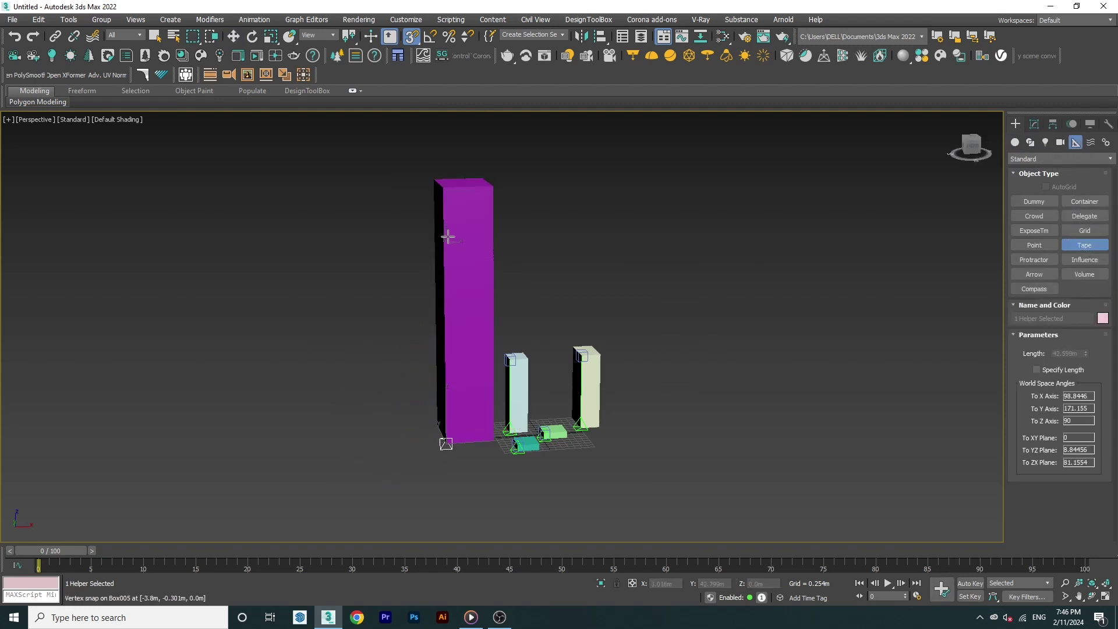
right_click(445, 186)
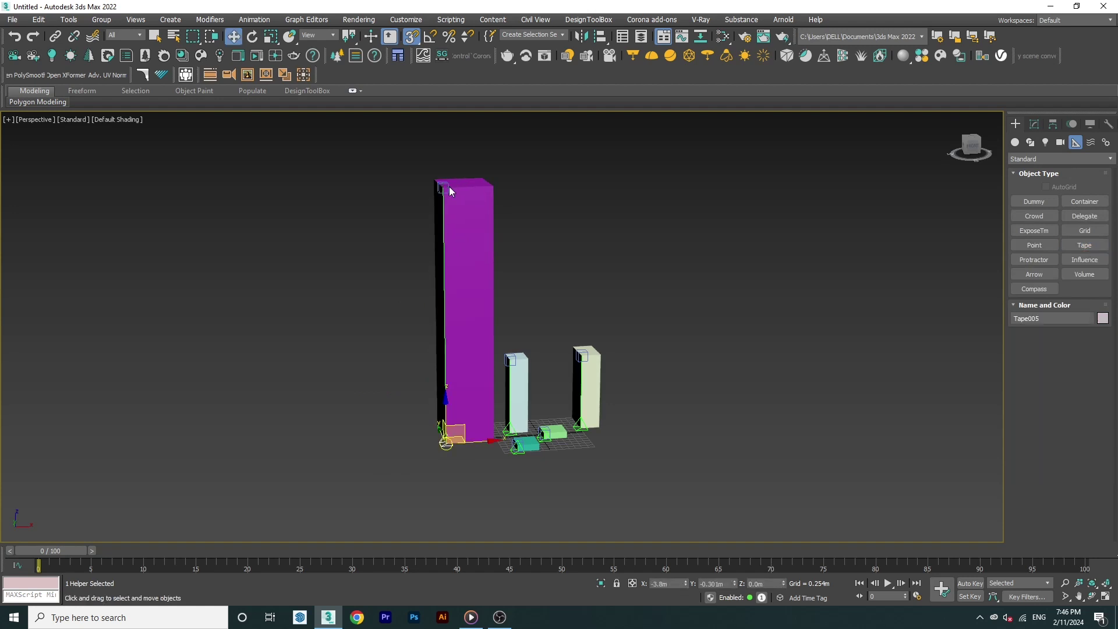
click(1035, 126)
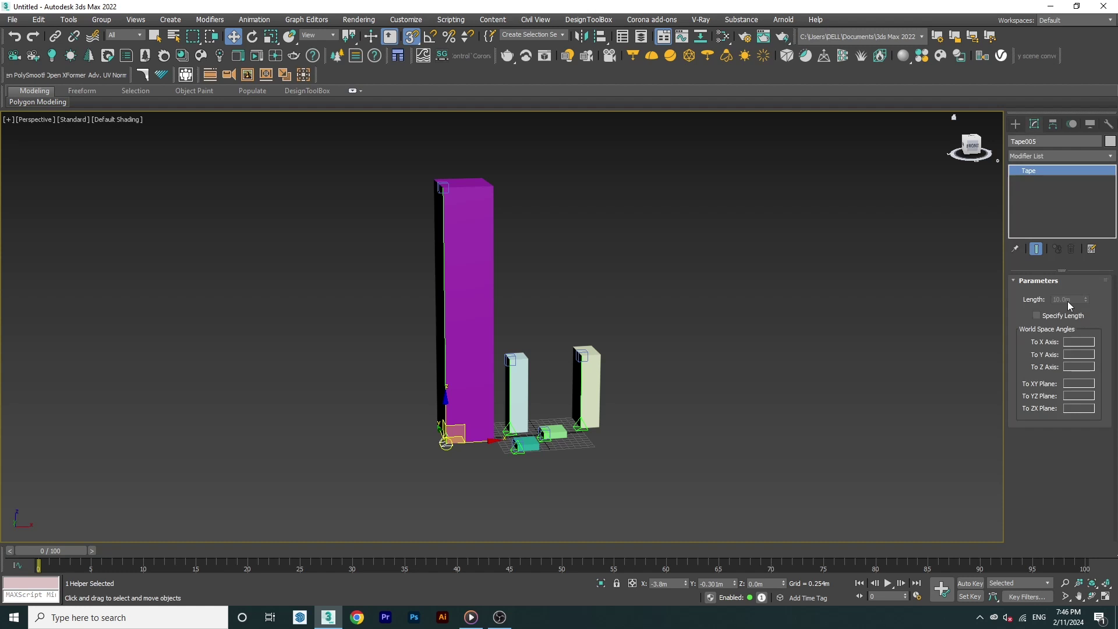
- Change the display units to Metric Centimeters in Units Setup
click(1016, 124)
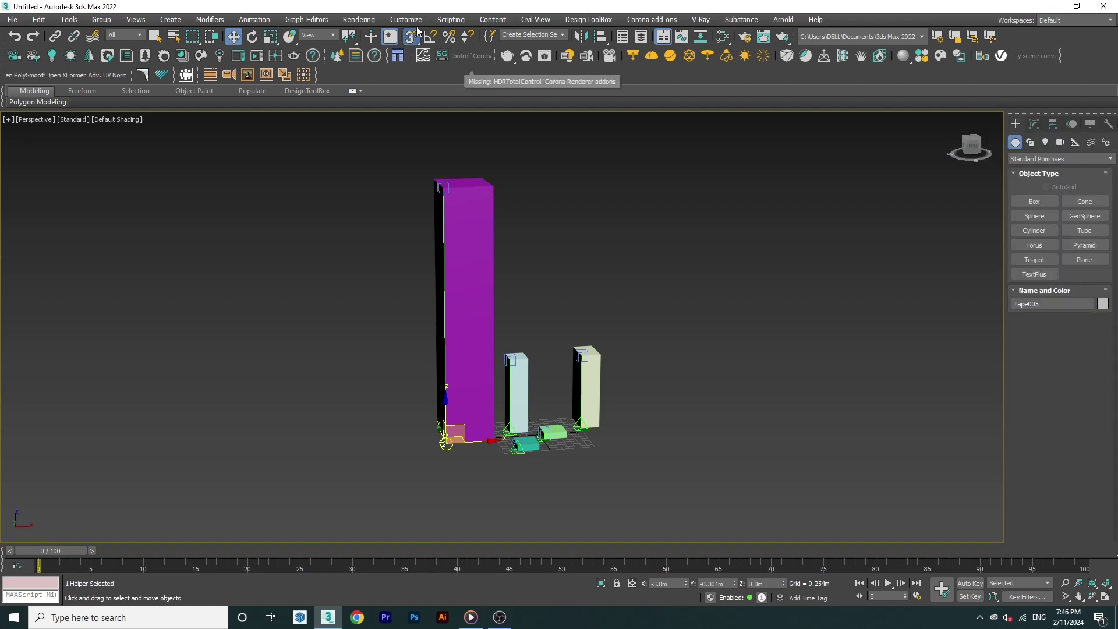
click(405, 19)
click(419, 213)
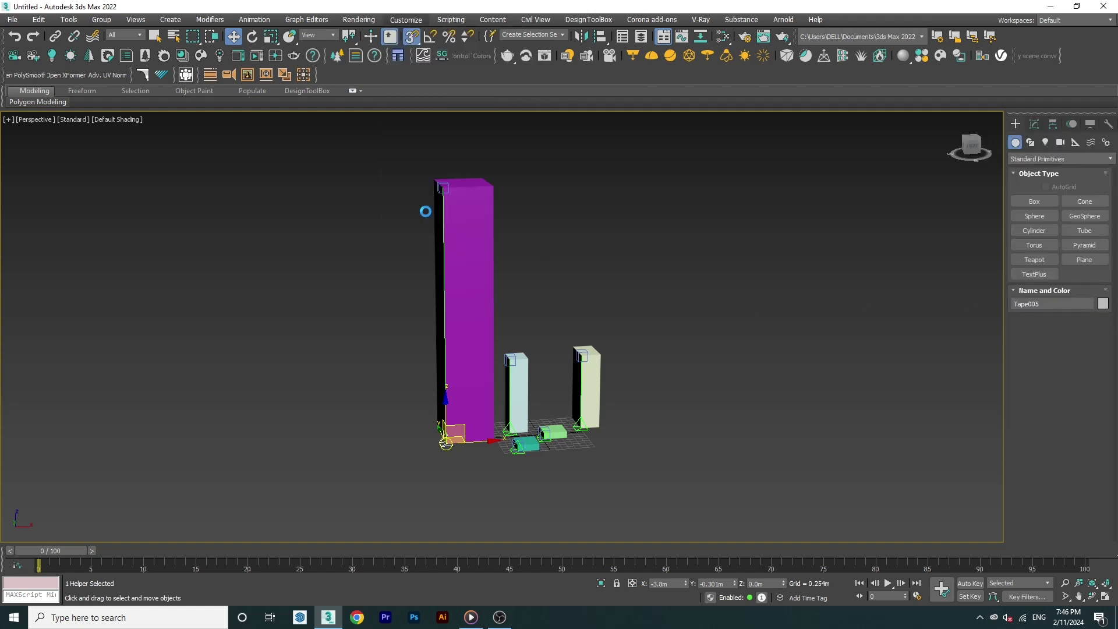
click(509, 266)
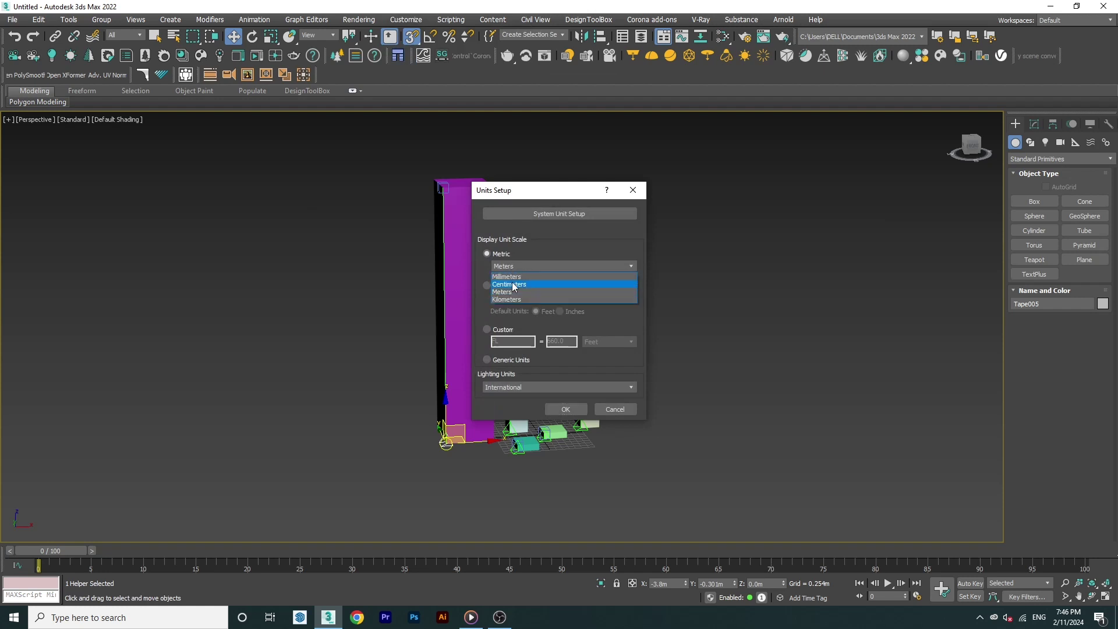
click(512, 282)
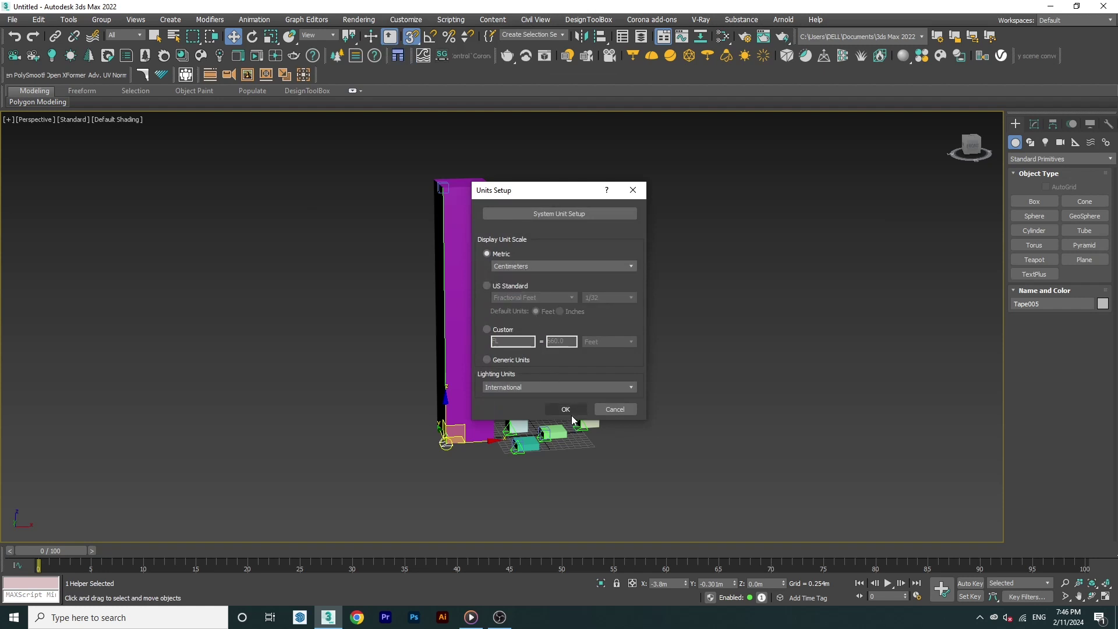
click(568, 411)
- Zoom the viewport in and start a new Box primitive
scroll(460, 466, up, 2)
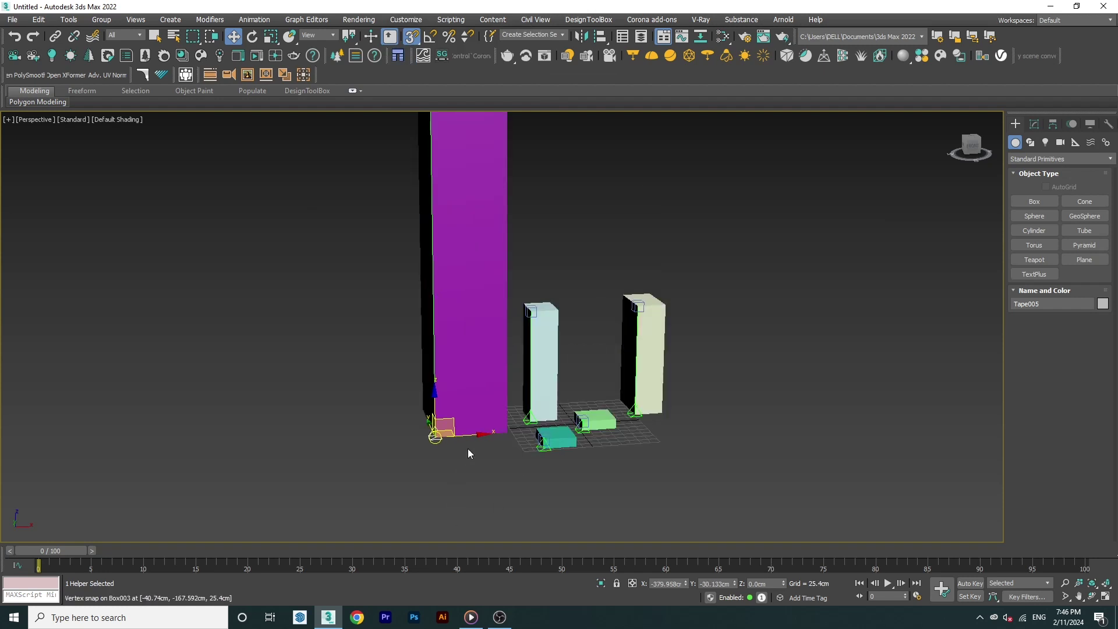
scroll(469, 453, up, 2)
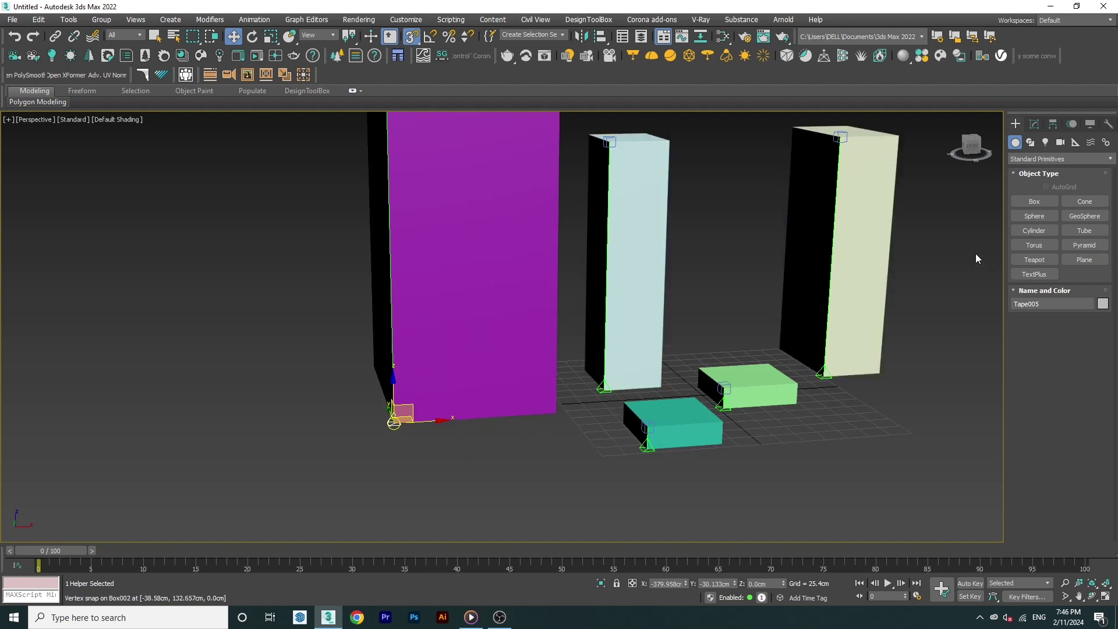
click(1034, 200)
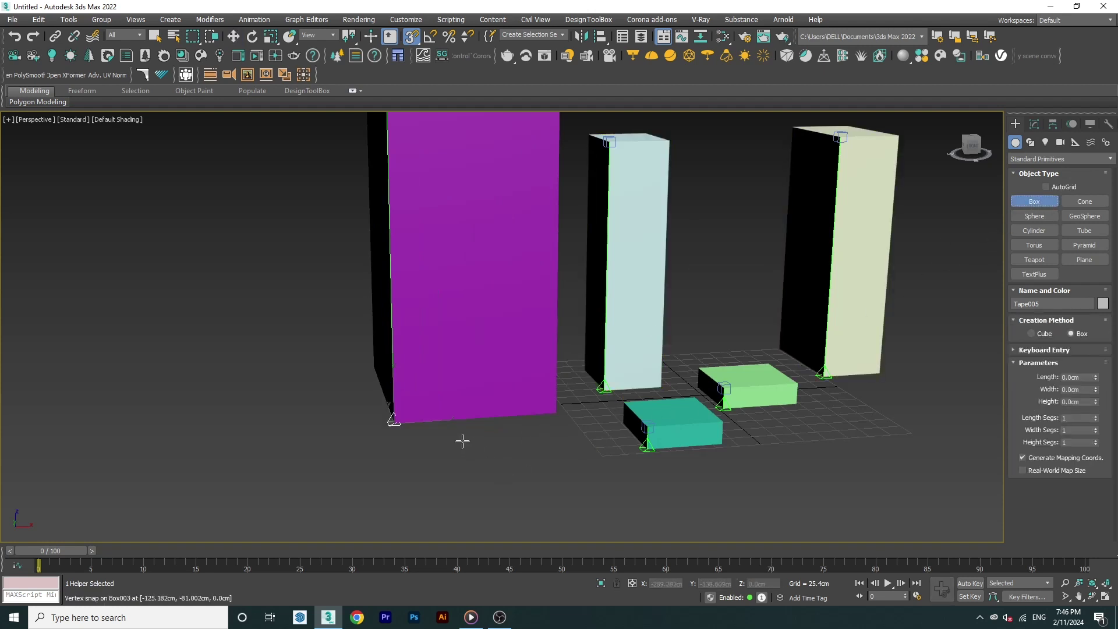
- Create a lavender Box006 in front of the purple box, 10cm tall
mouse_move(437, 442)
mouse_down()
mouse_move(565, 486)
mouse_move(604, 484)
mouse_up()
click(550, 439)
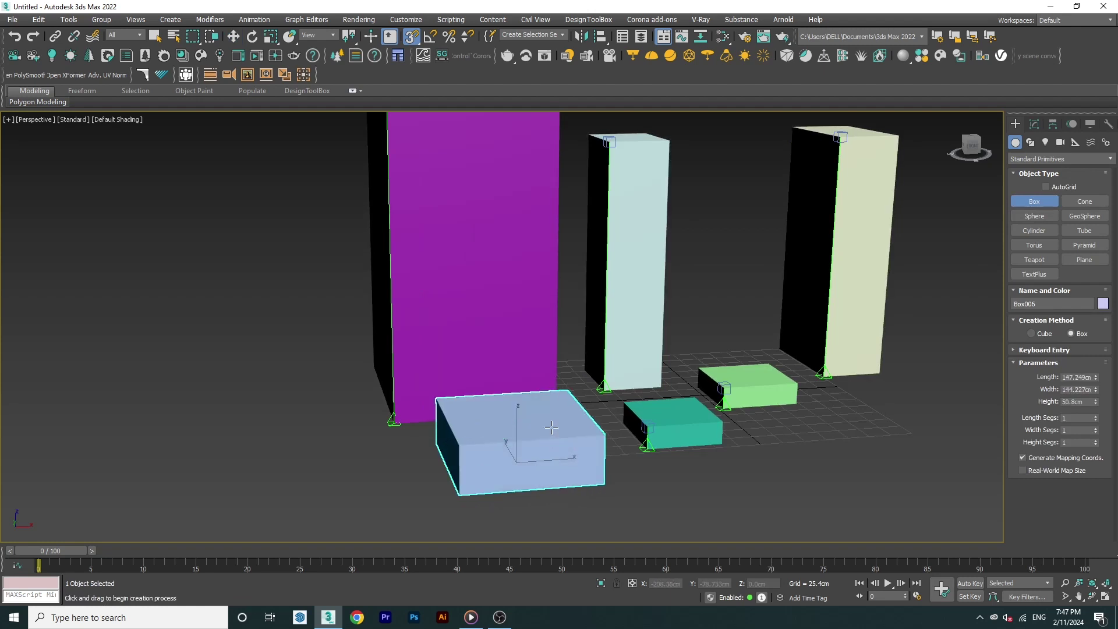
key(w)
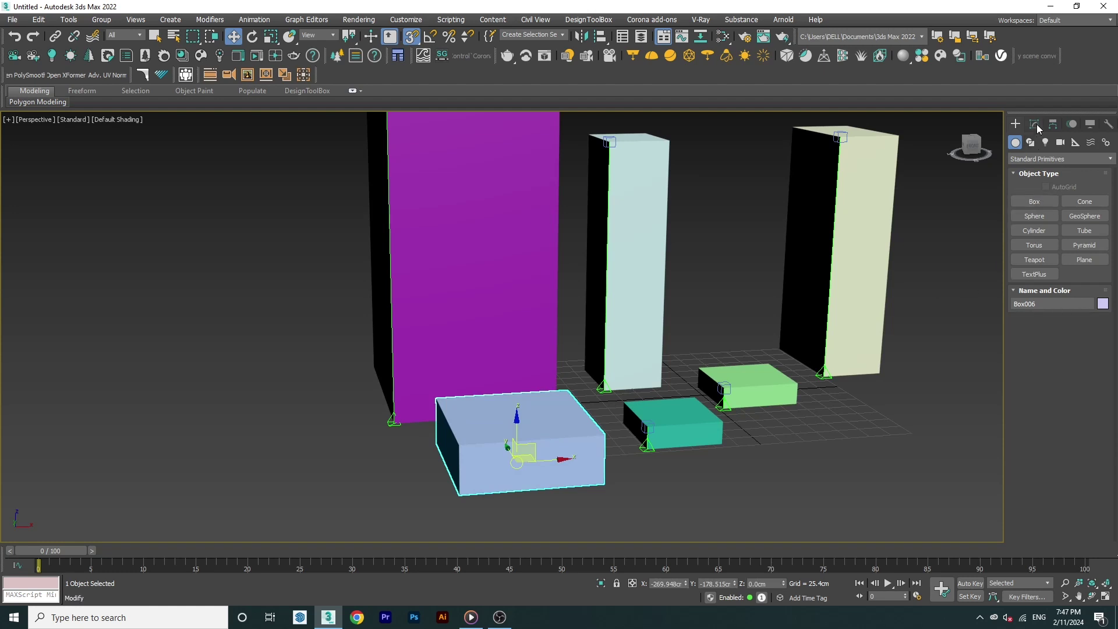
click(1034, 124)
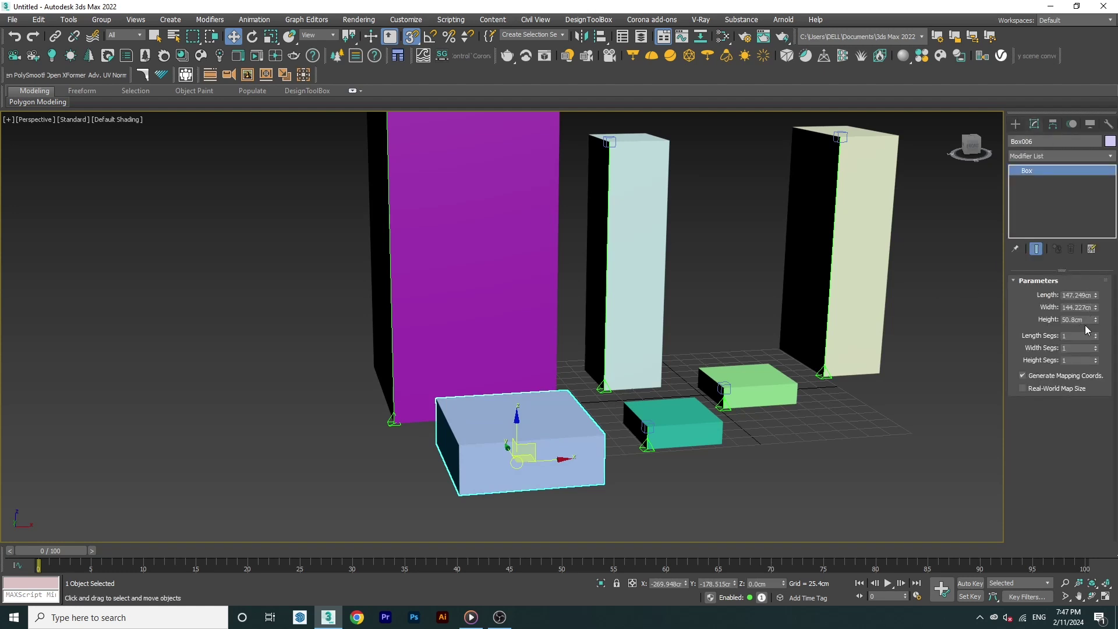
double_click(1084, 320)
text(10)
key(Return)
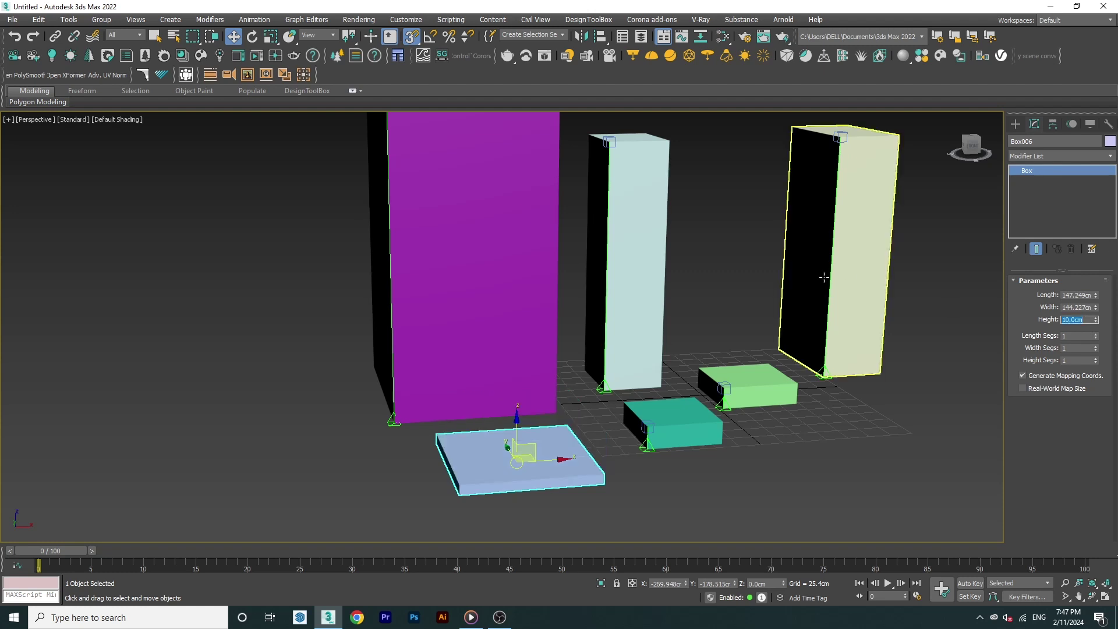
- Add a Tape006 helper from the lavender box's corner, reading 10.0cm
click(740, 483)
click(1015, 124)
click(1084, 245)
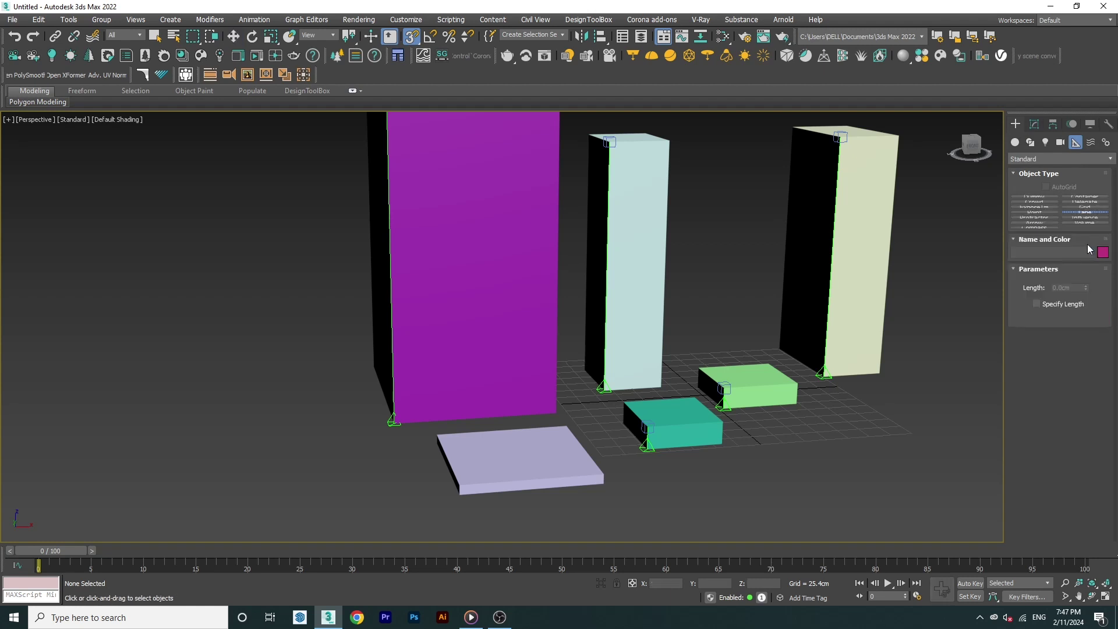
click(458, 492)
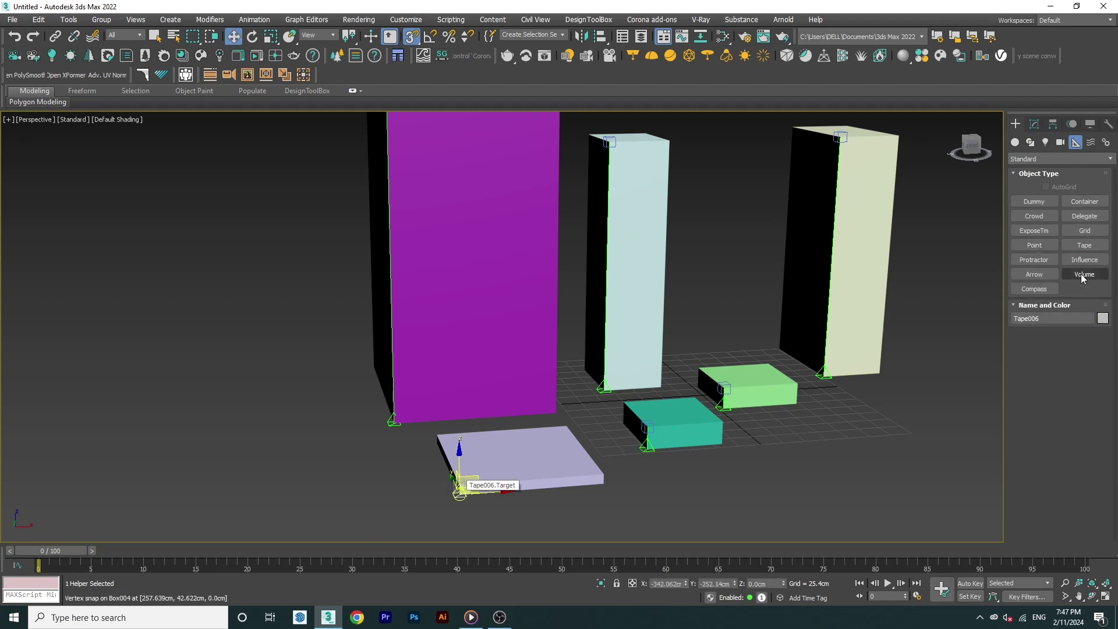
click(1034, 124)
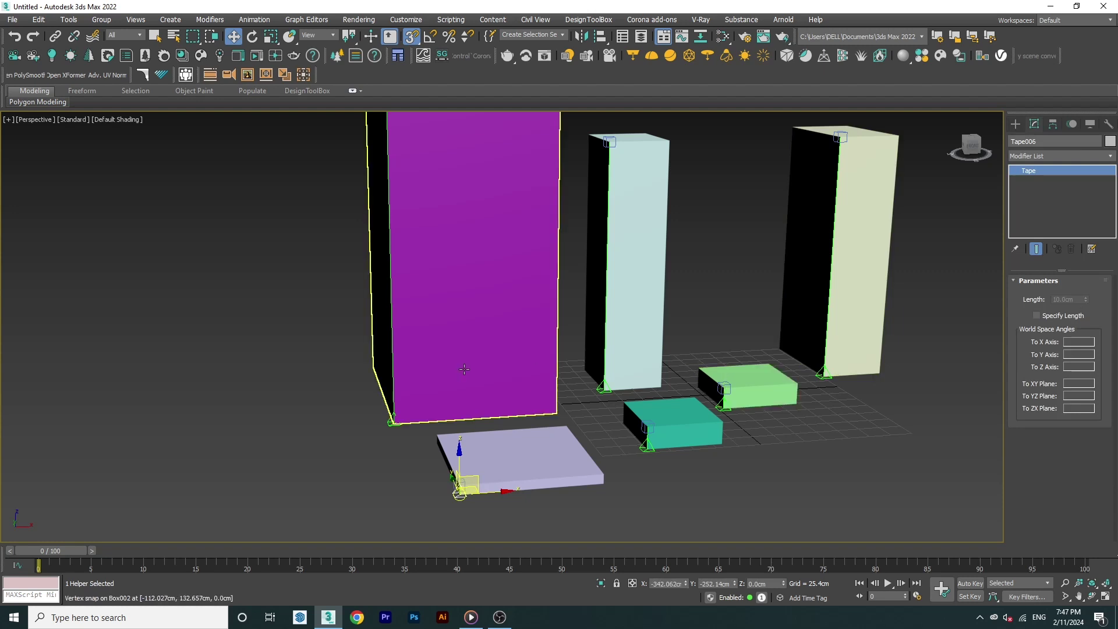
scroll(464, 369, down, 4)
click(406, 20)
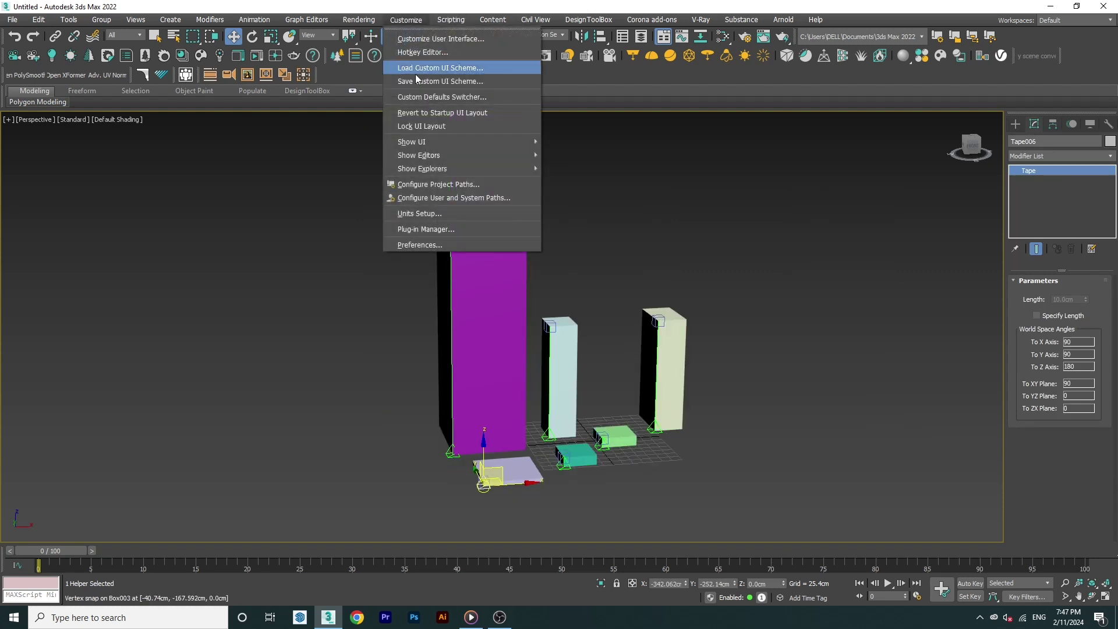
- Try Feet, Miles and Centimeters as system unit, then keep 1 unit = 1 inch
click(428, 214)
click(547, 212)
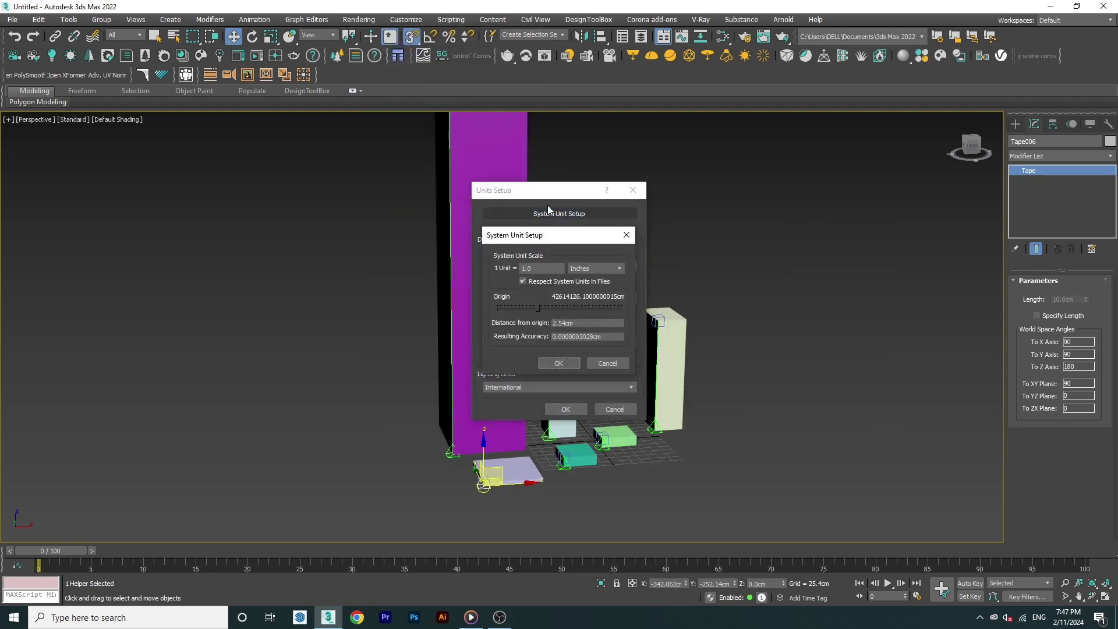
click(618, 269)
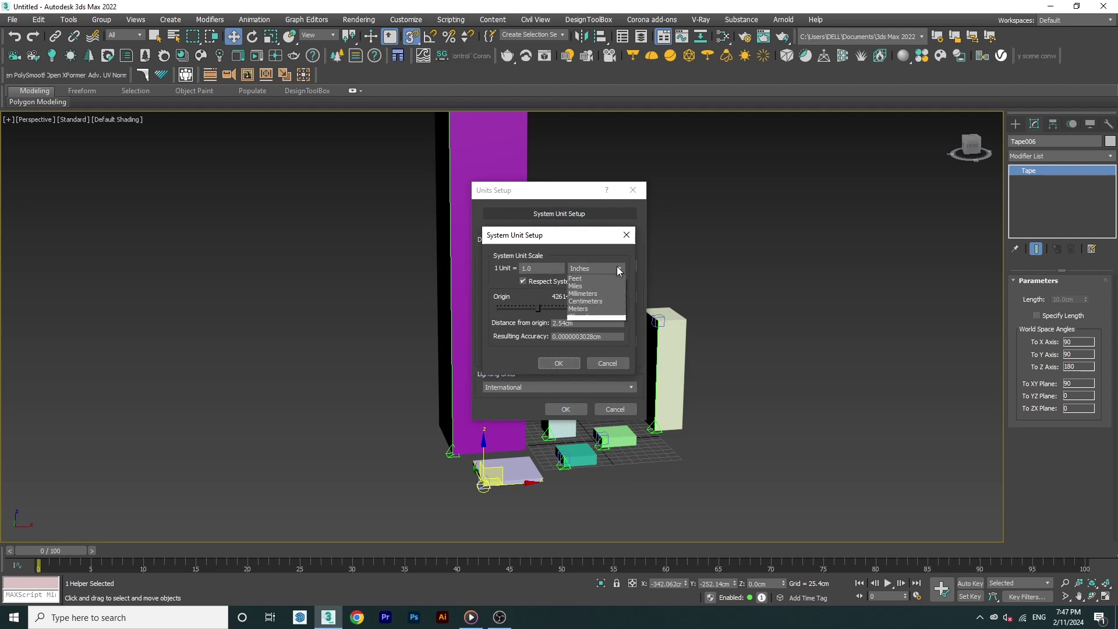
click(613, 269)
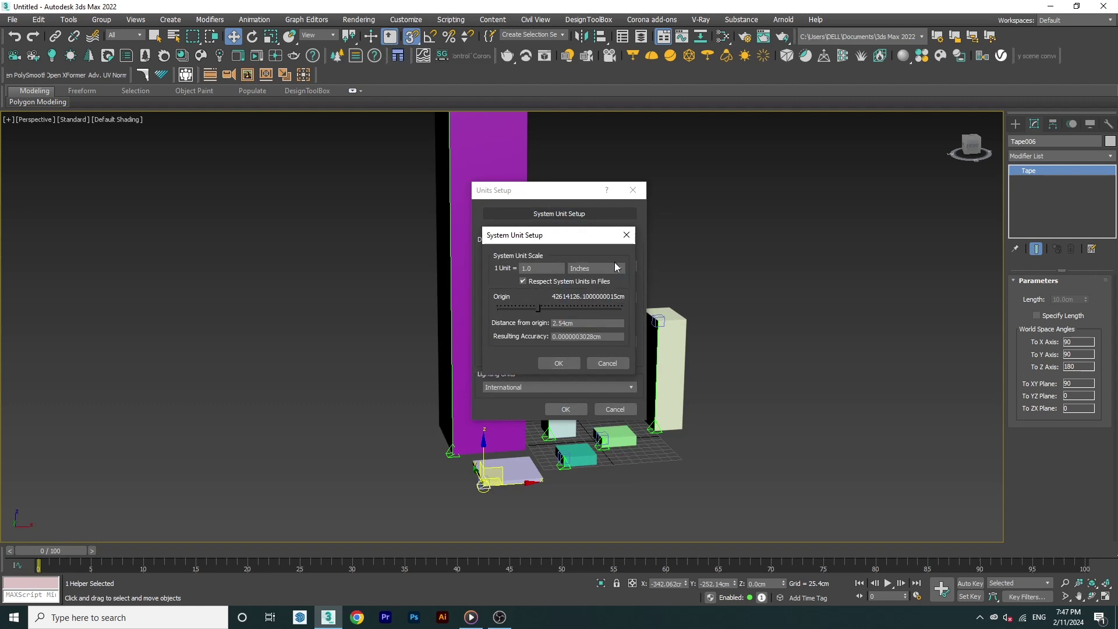
click(614, 267)
click(602, 294)
click(619, 266)
click(600, 303)
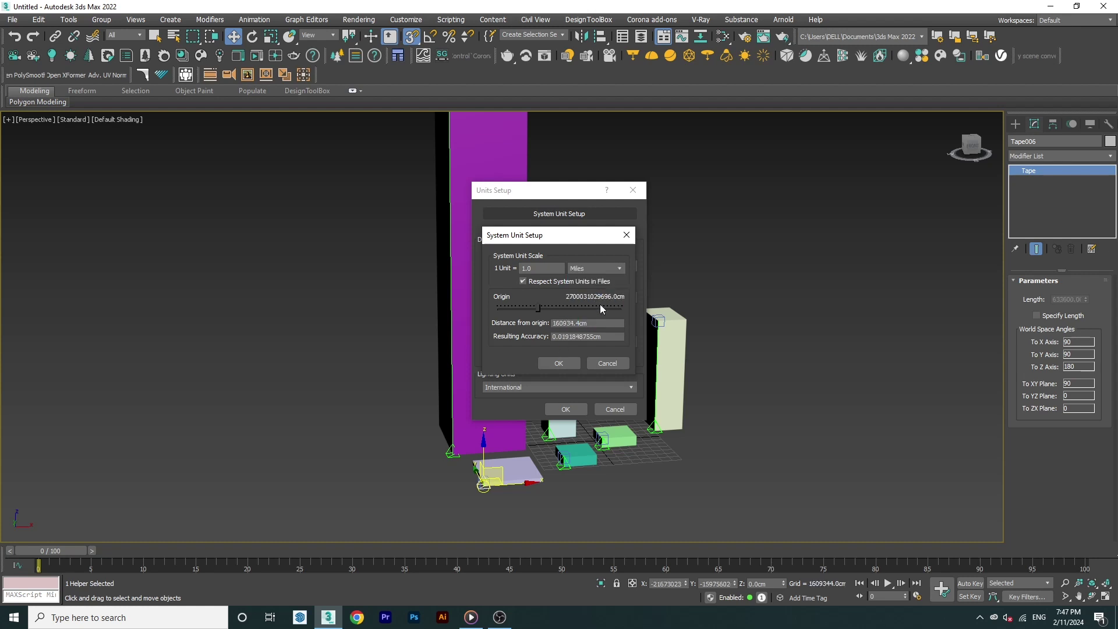
click(617, 268)
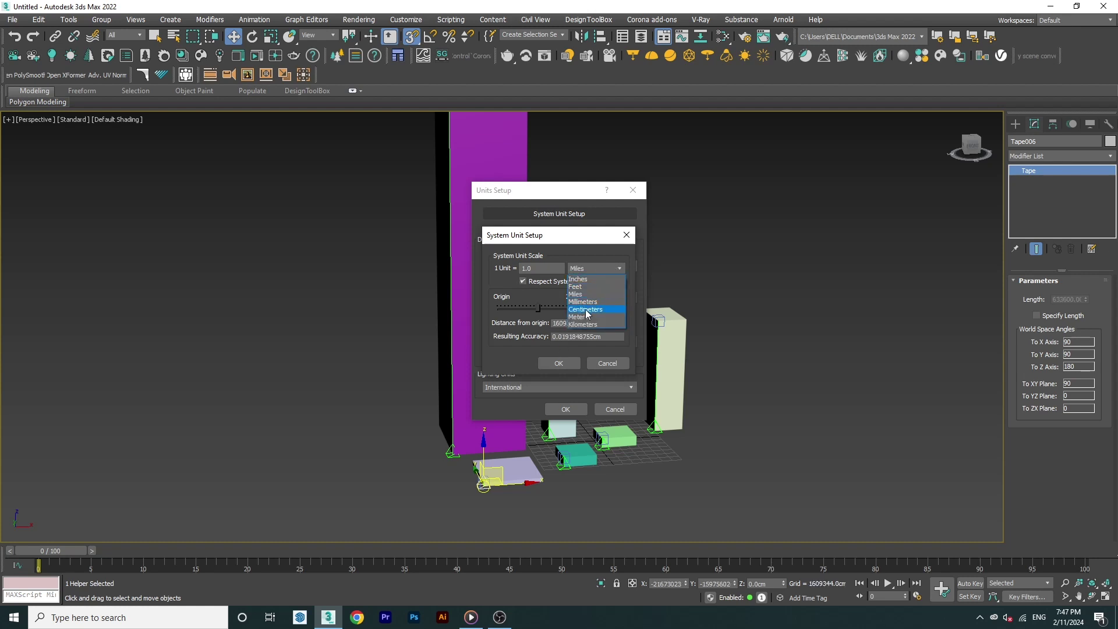
click(574, 320)
click(606, 268)
click(601, 277)
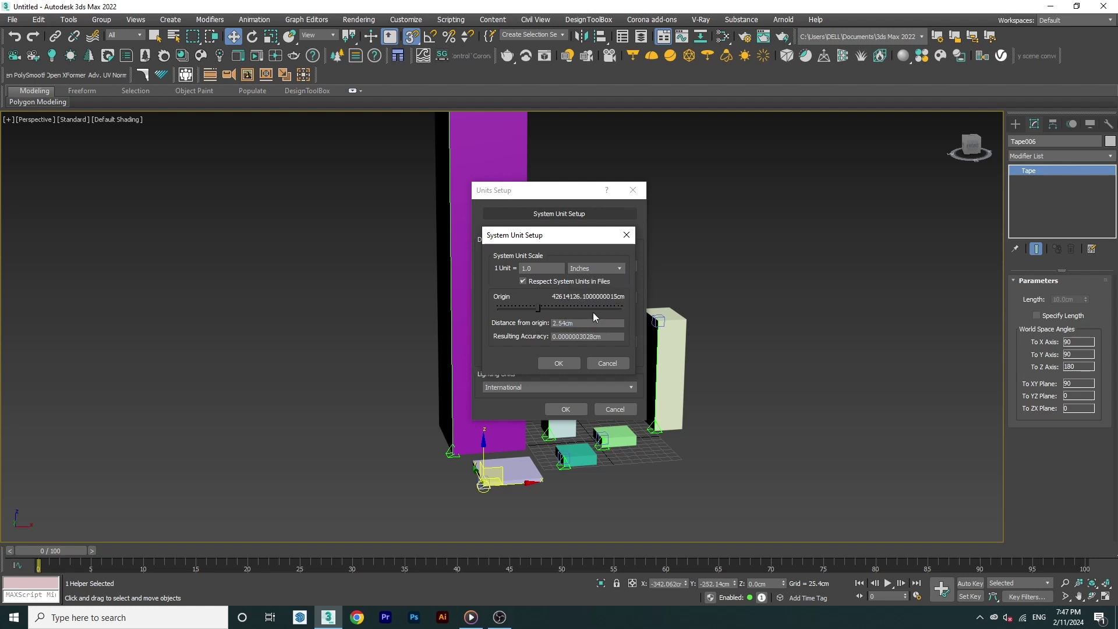
click(565, 368)
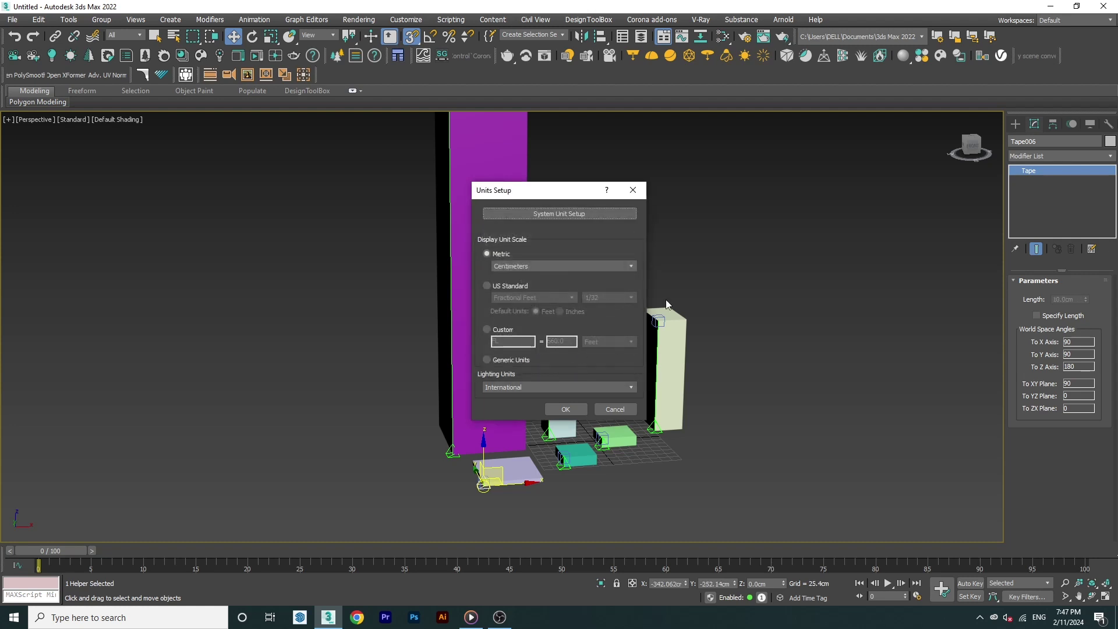
- Switch display units to US Standard feet with fractional inches, default unit Feet
click(539, 268)
click(514, 288)
click(519, 285)
click(533, 298)
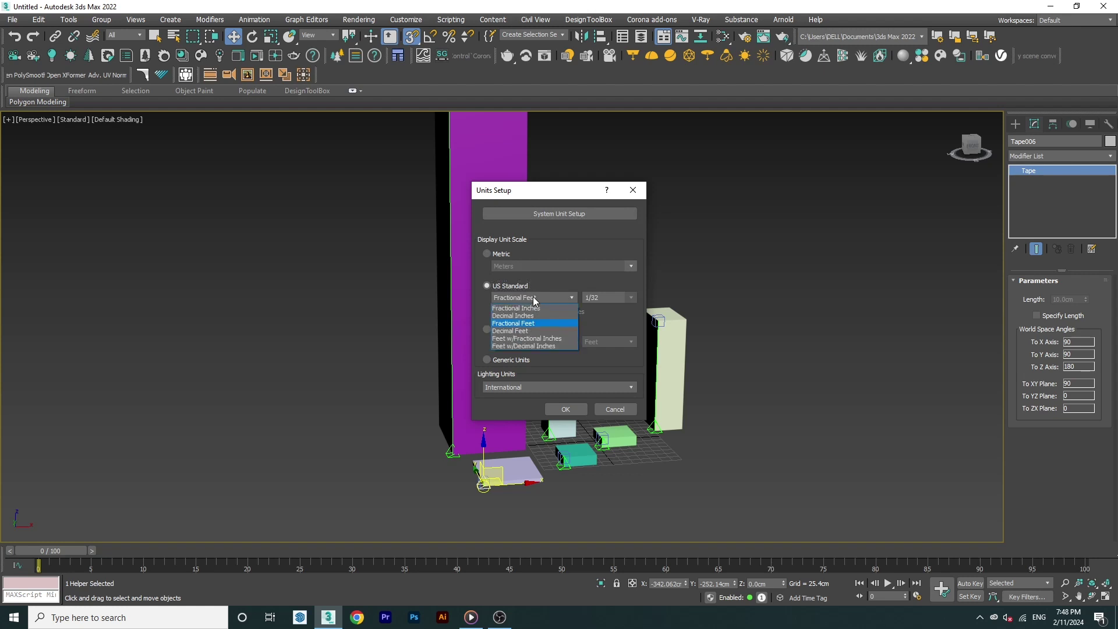
click(538, 339)
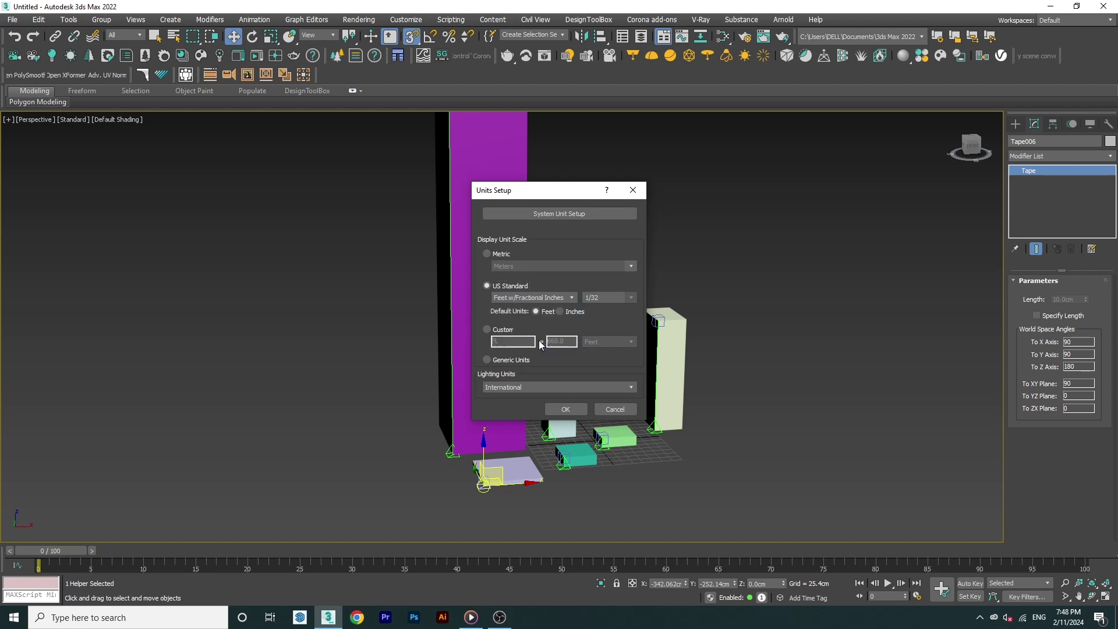
click(549, 311)
- Apply the US units, deselect everything and zoom extents to fit all six boxes
click(572, 407)
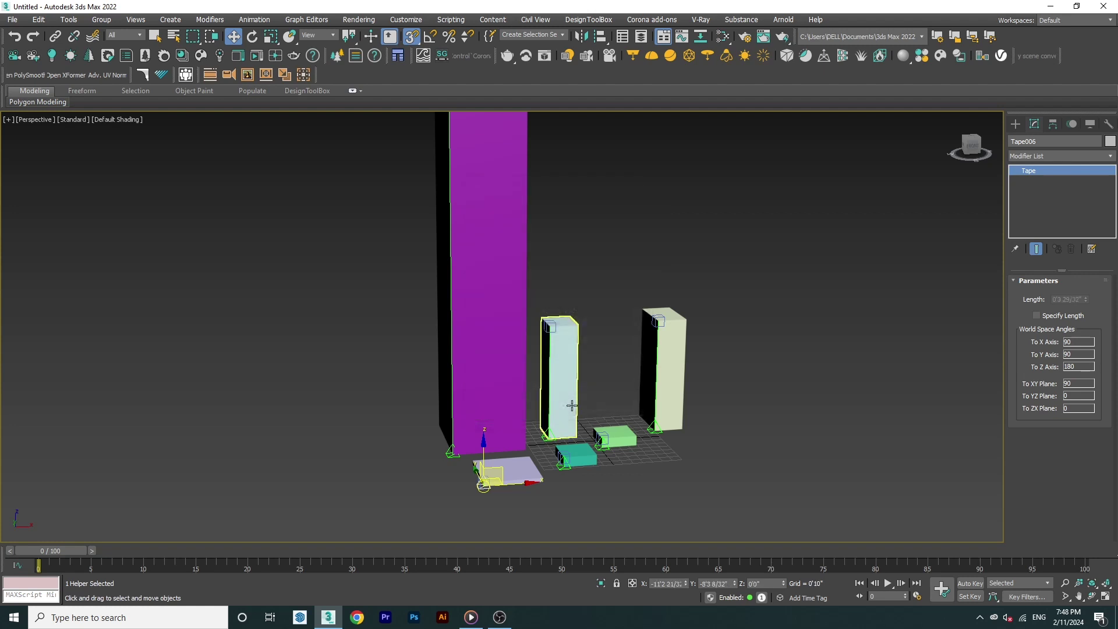
click(684, 310)
key(z)
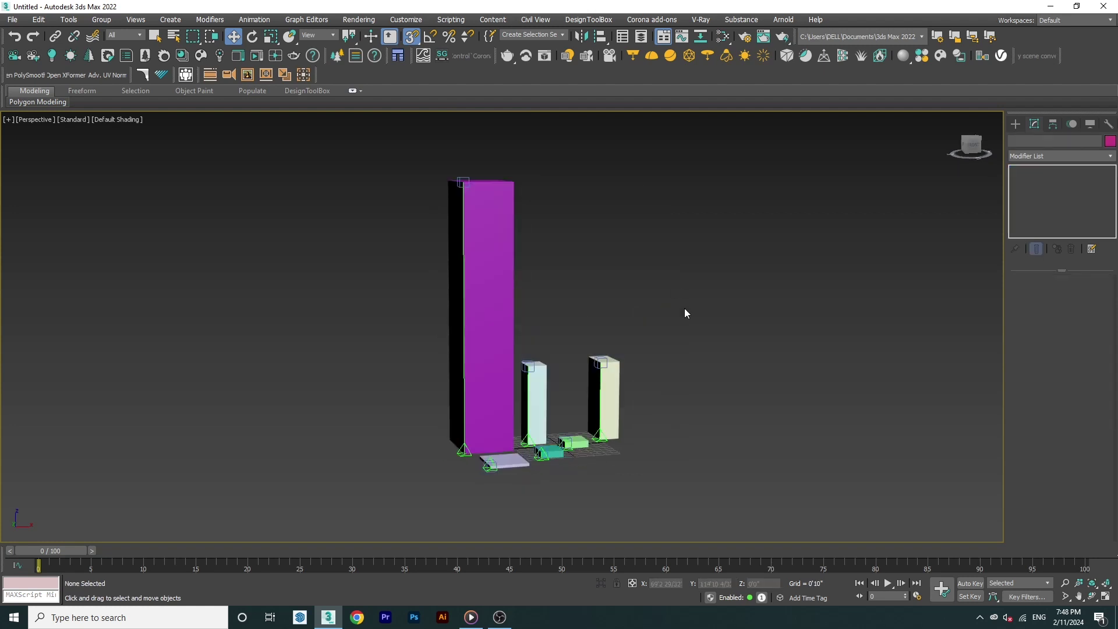